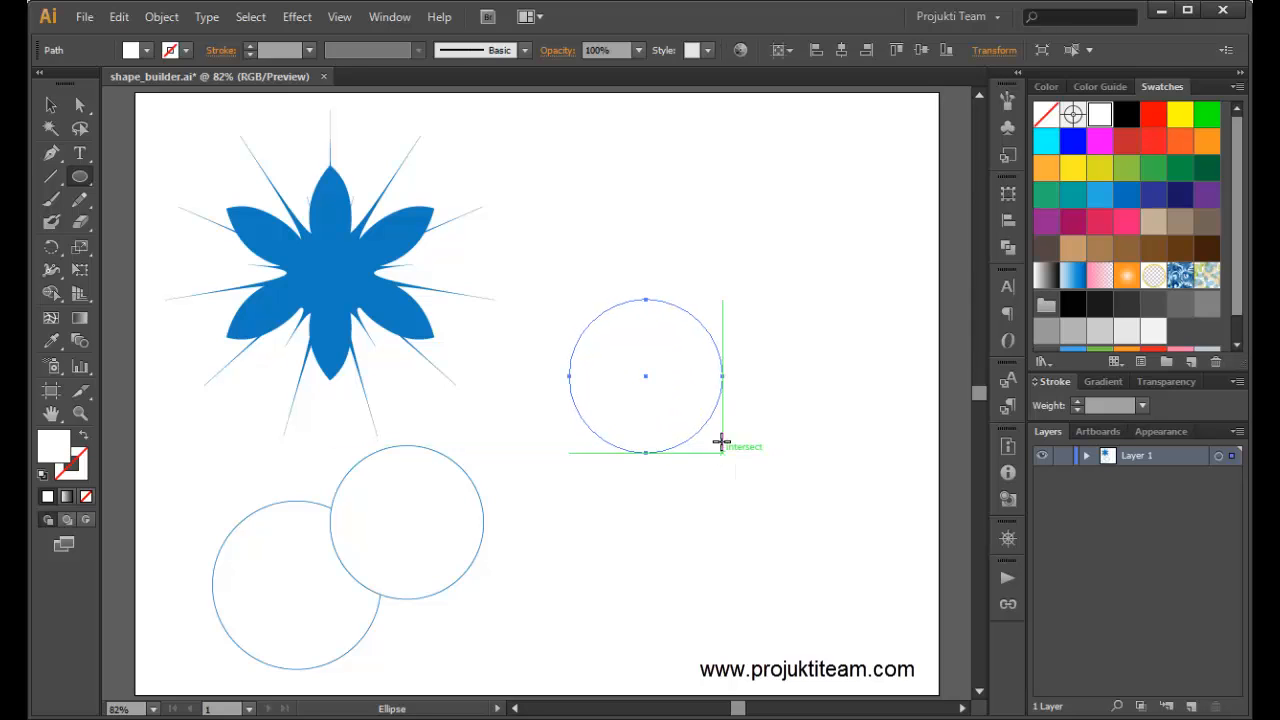
# Draw a second circle overlapping the standalone circle beside the flower, and open the Pathfinder options with both circles selected.
pyautogui.moveTo(694, 299); pyautogui.dragTo(806, 462)
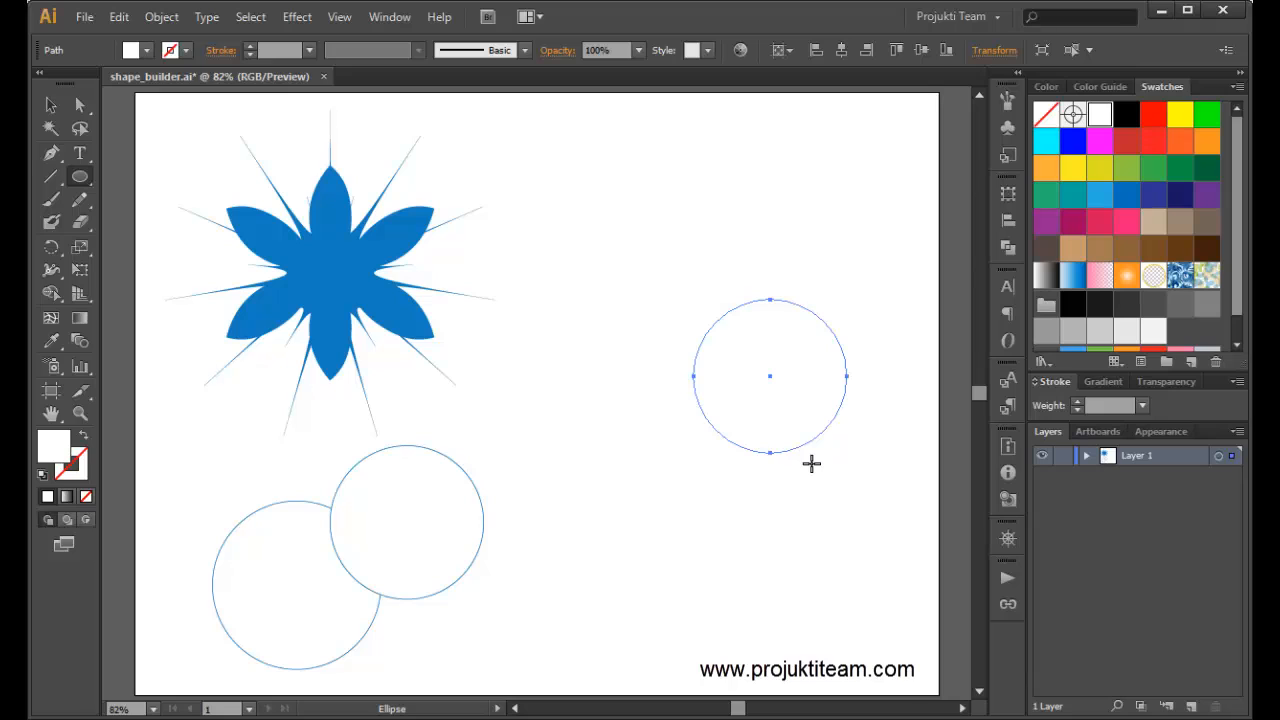
pyautogui.click(45, 105)
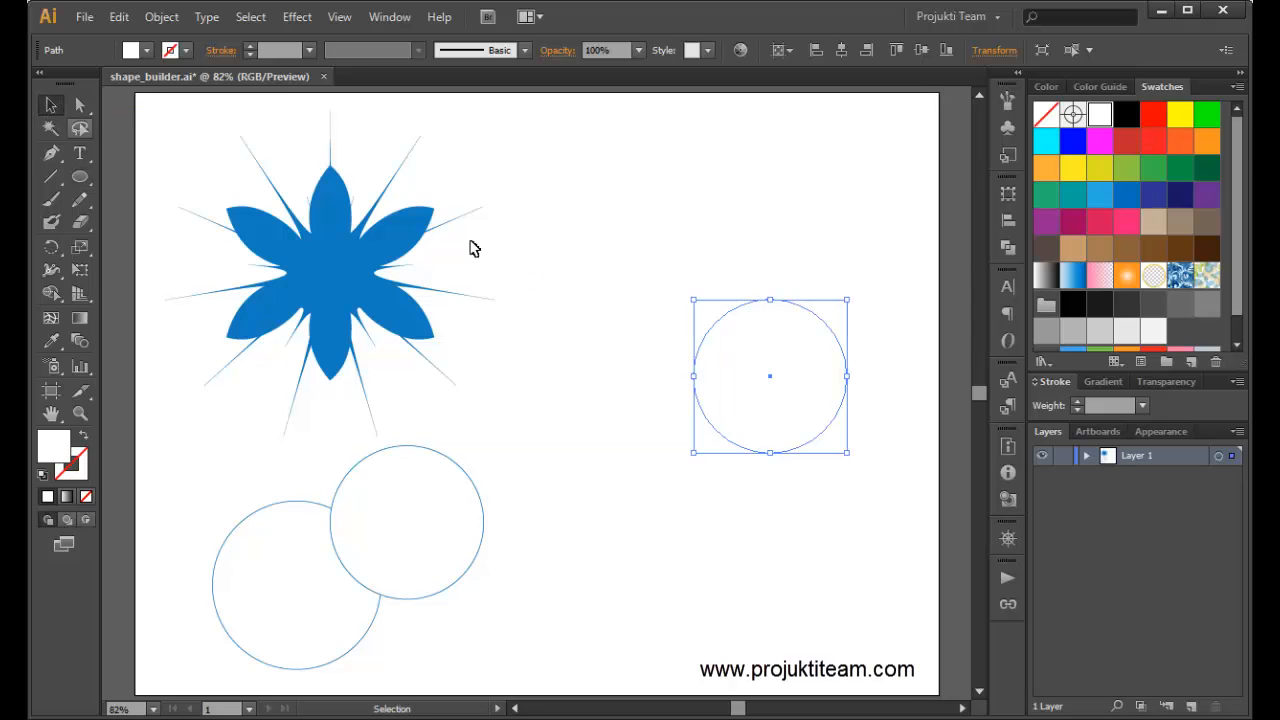
pyautogui.moveTo(541, 250); pyautogui.dragTo(851, 503)
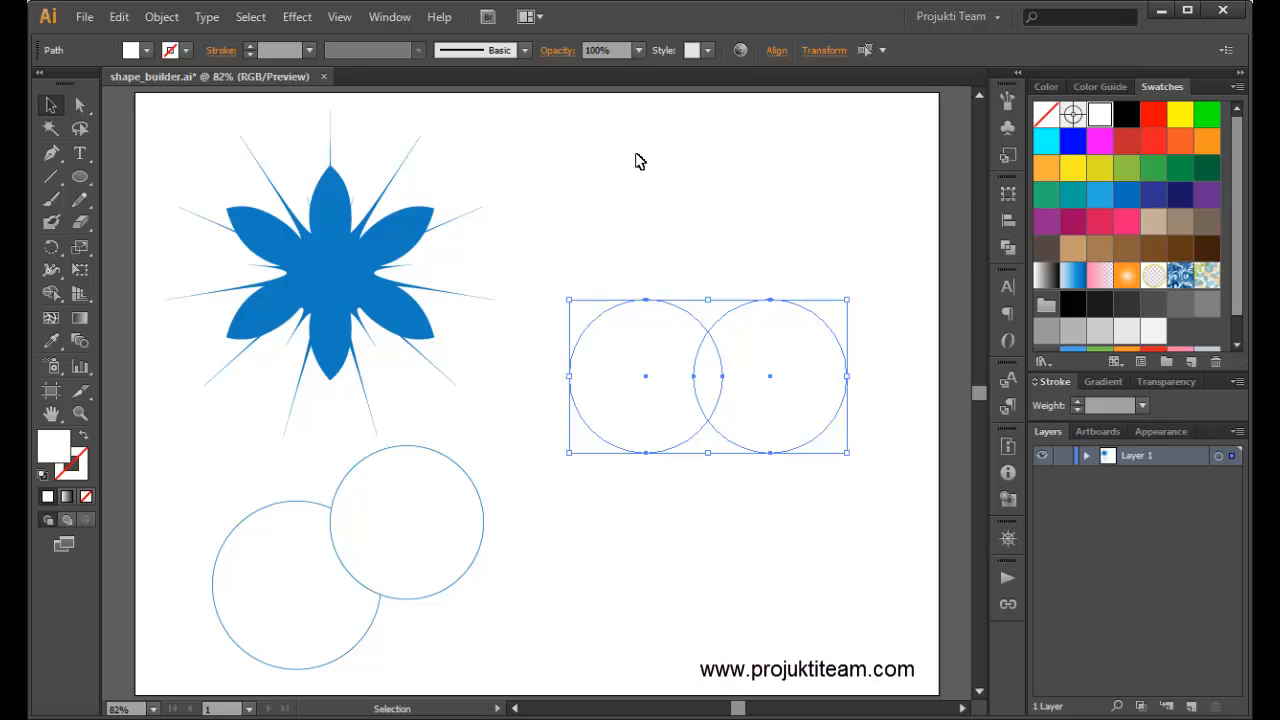
pyautogui.click(396, 17)
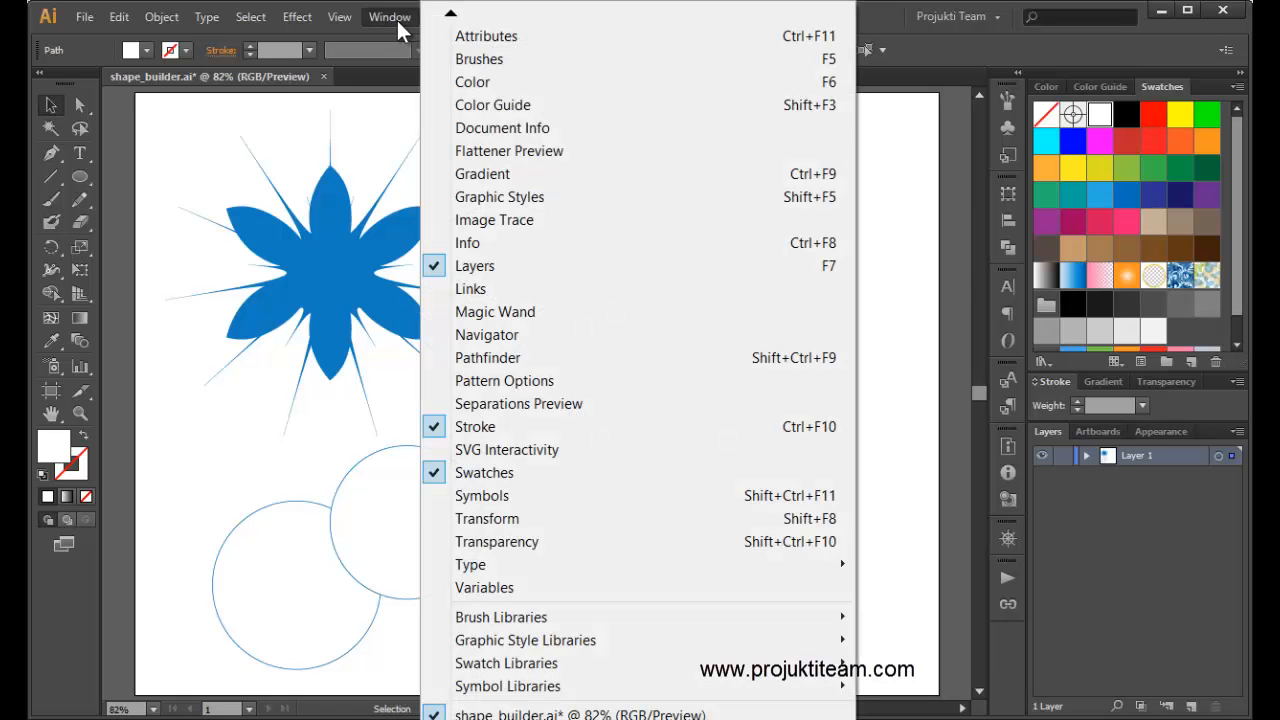
pyautogui.click(505, 359)
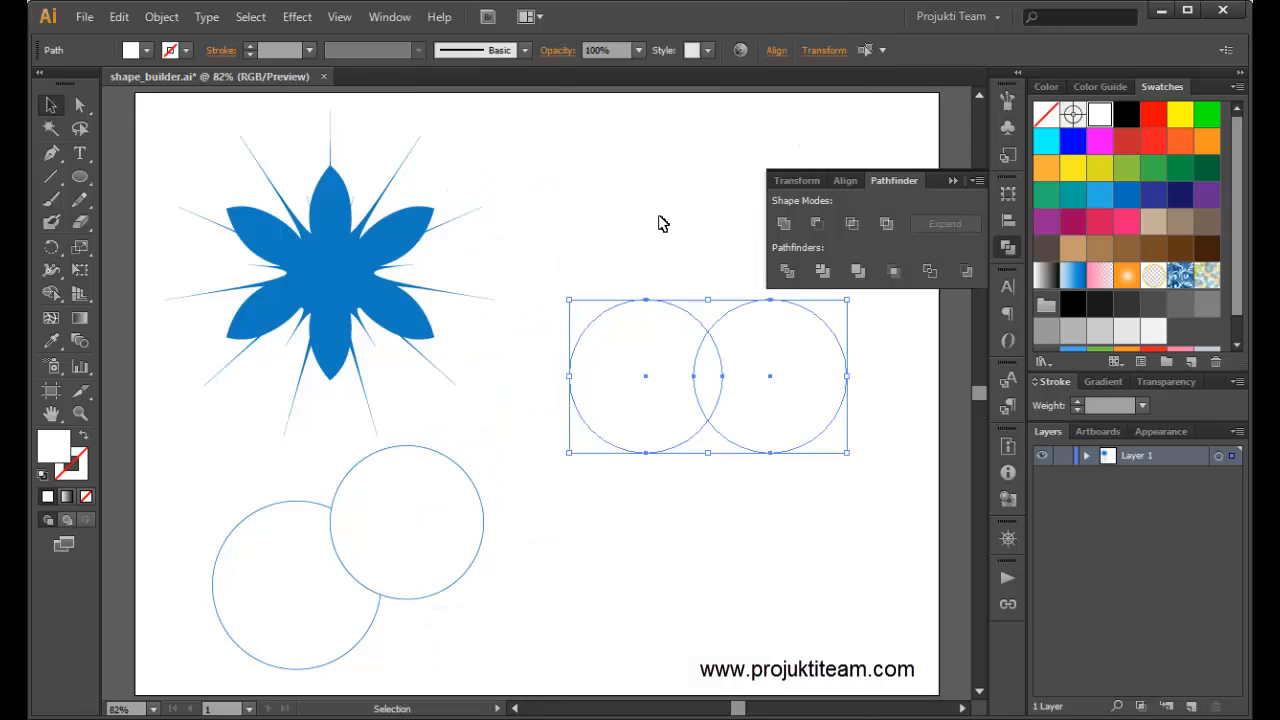
# Try the Unite, Minus Front and Intersect shape modes one at a time on the two overlapping circles, undoing each.
pyautogui.click(782, 224)
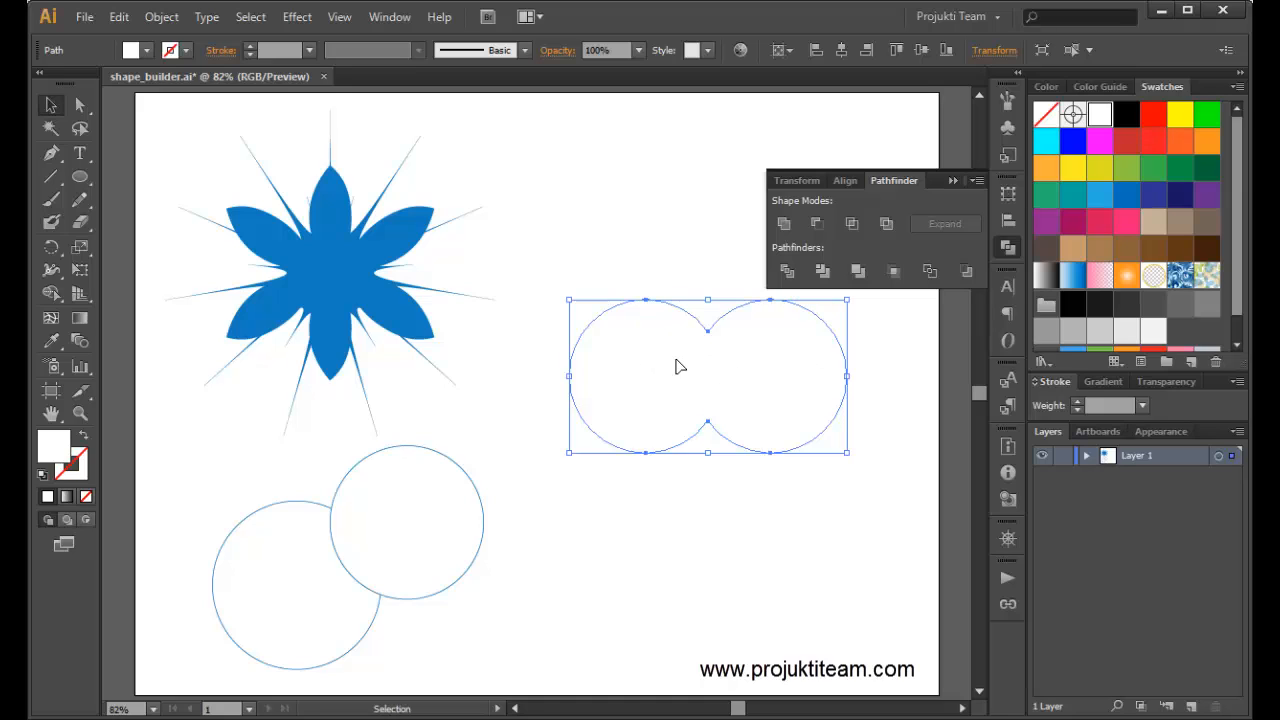
pyautogui.hotkey('ctrl', 'z')
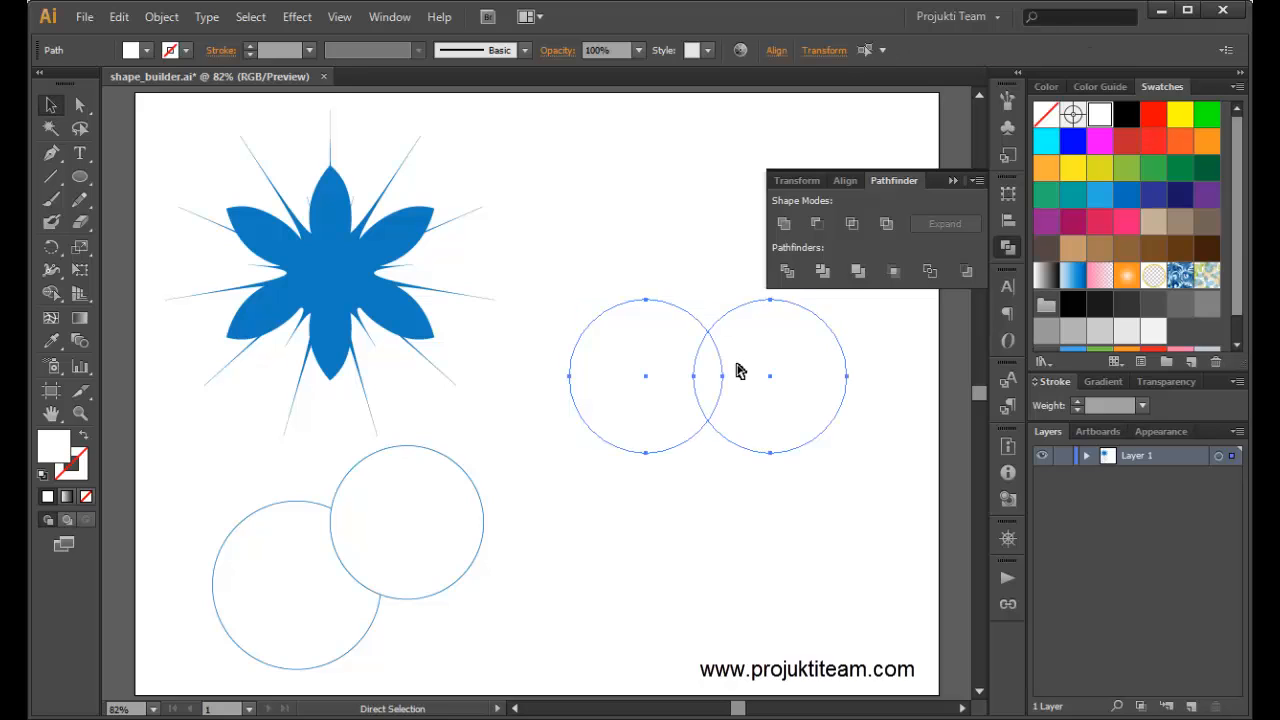
pyautogui.click(815, 224)
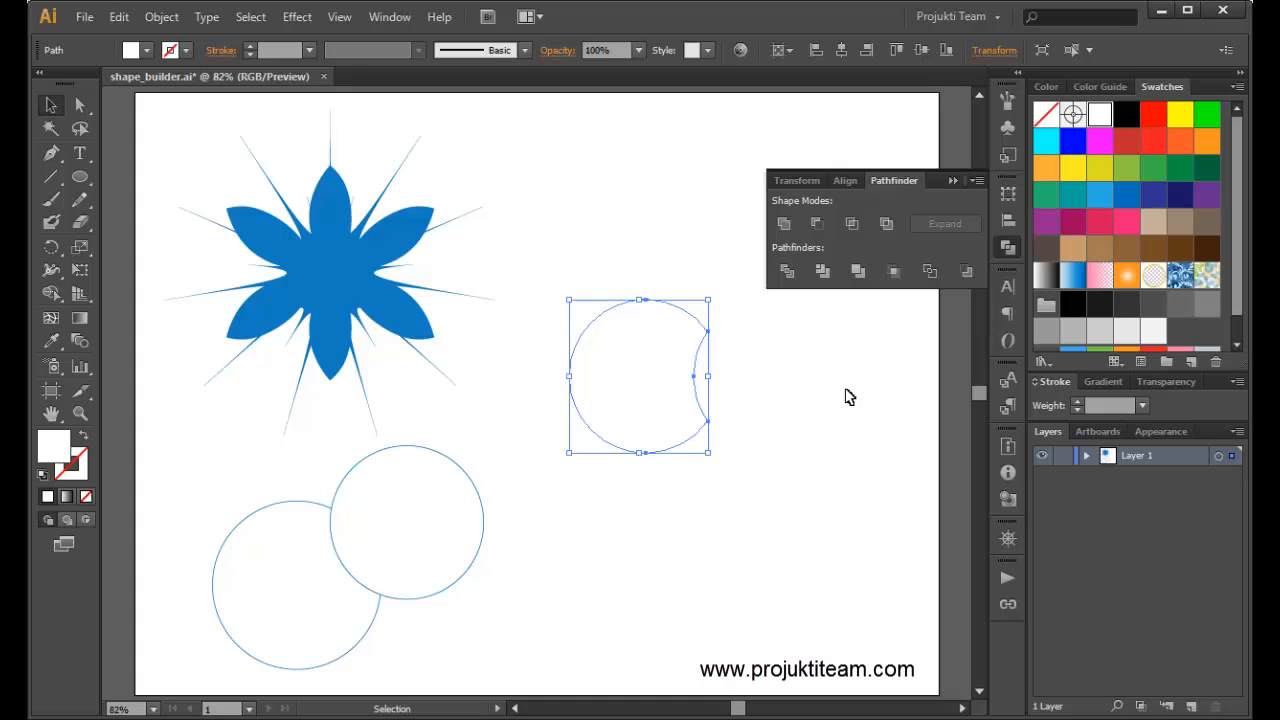
pyautogui.press('ctrl')
pyautogui.hotkey('ctrl', 'z')
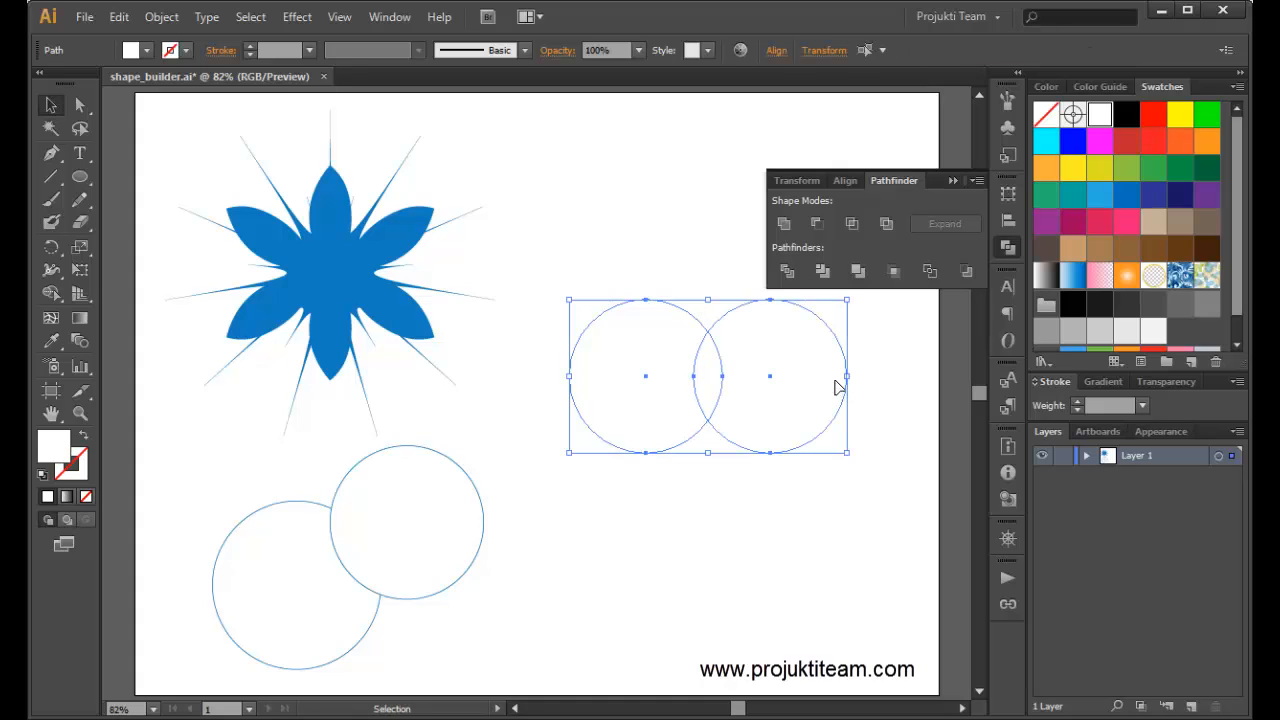
pyautogui.click(859, 223)
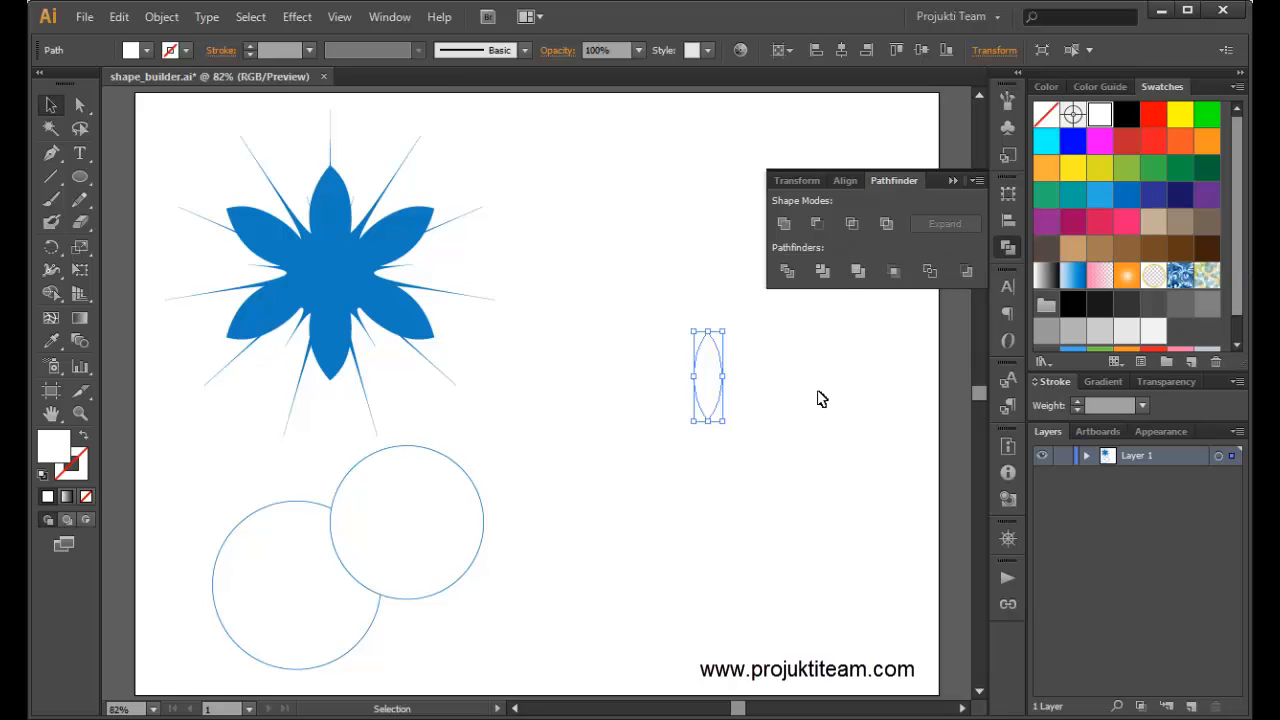
pyautogui.hotkey('ctrl', 'z')
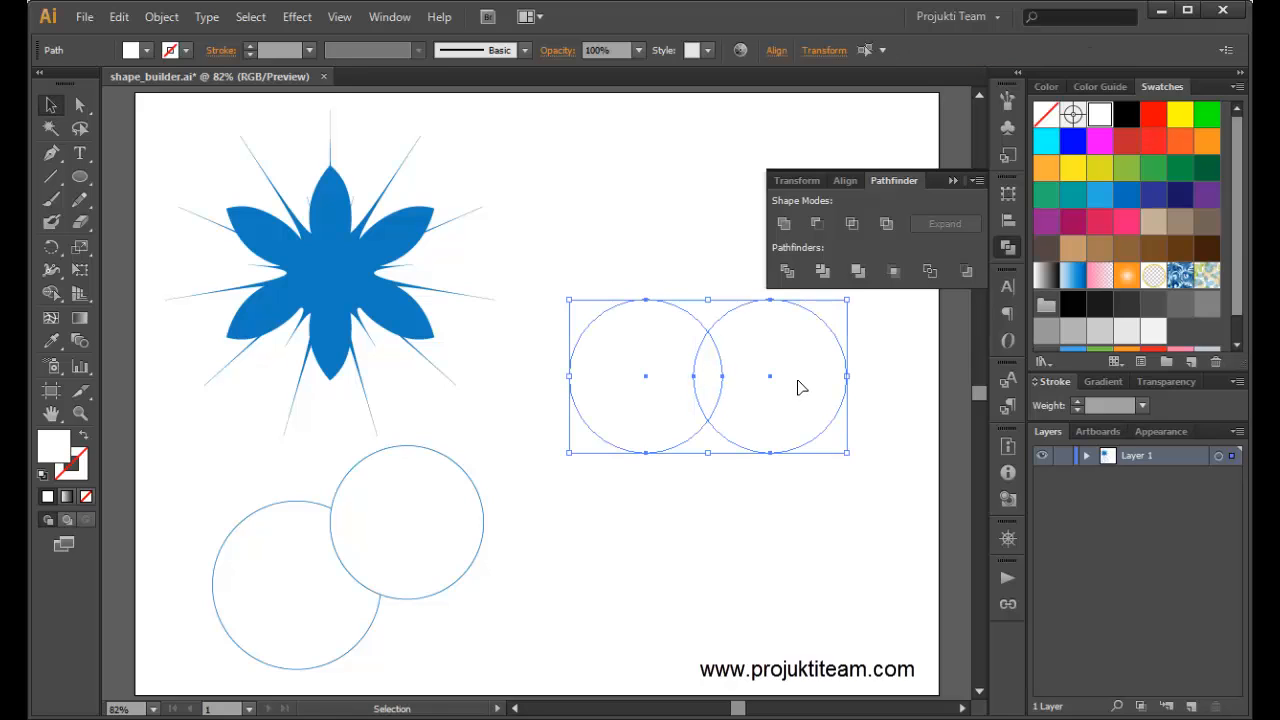
# Exclude the overlapping area of the two circles and fill the resulting shape with bright green.
pyautogui.click(886, 223)
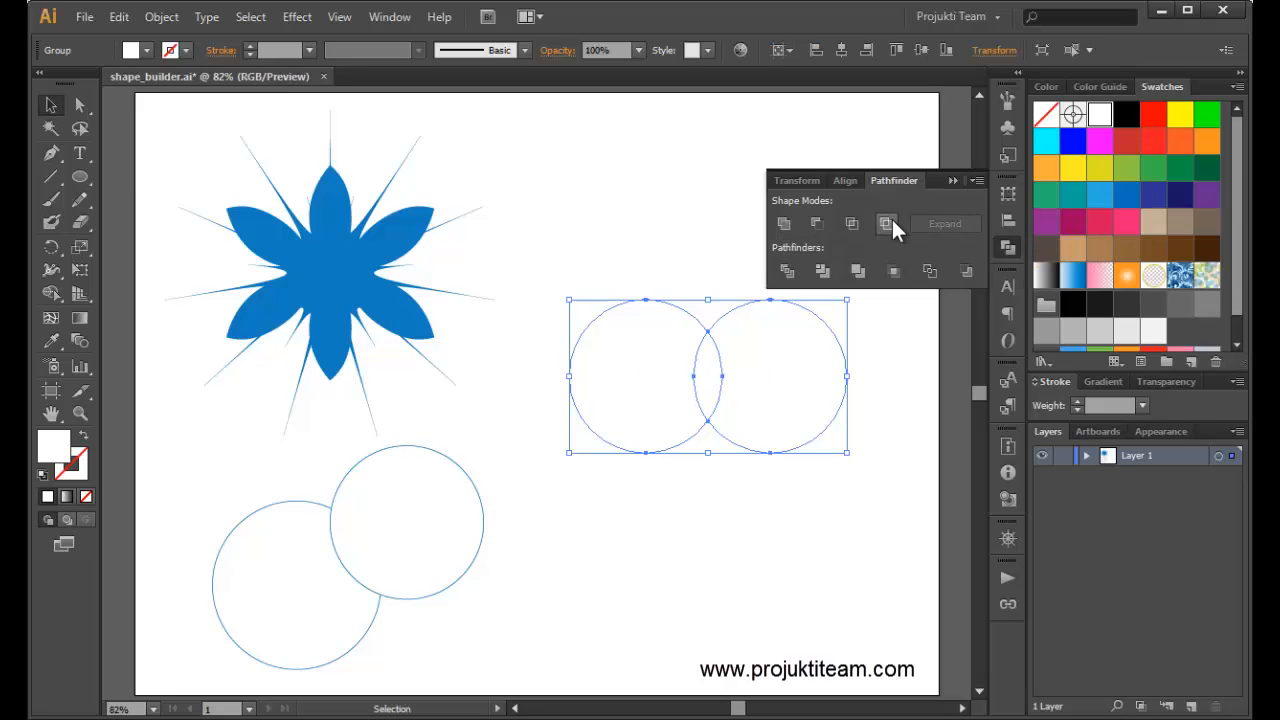
pyautogui.click(1207, 116)
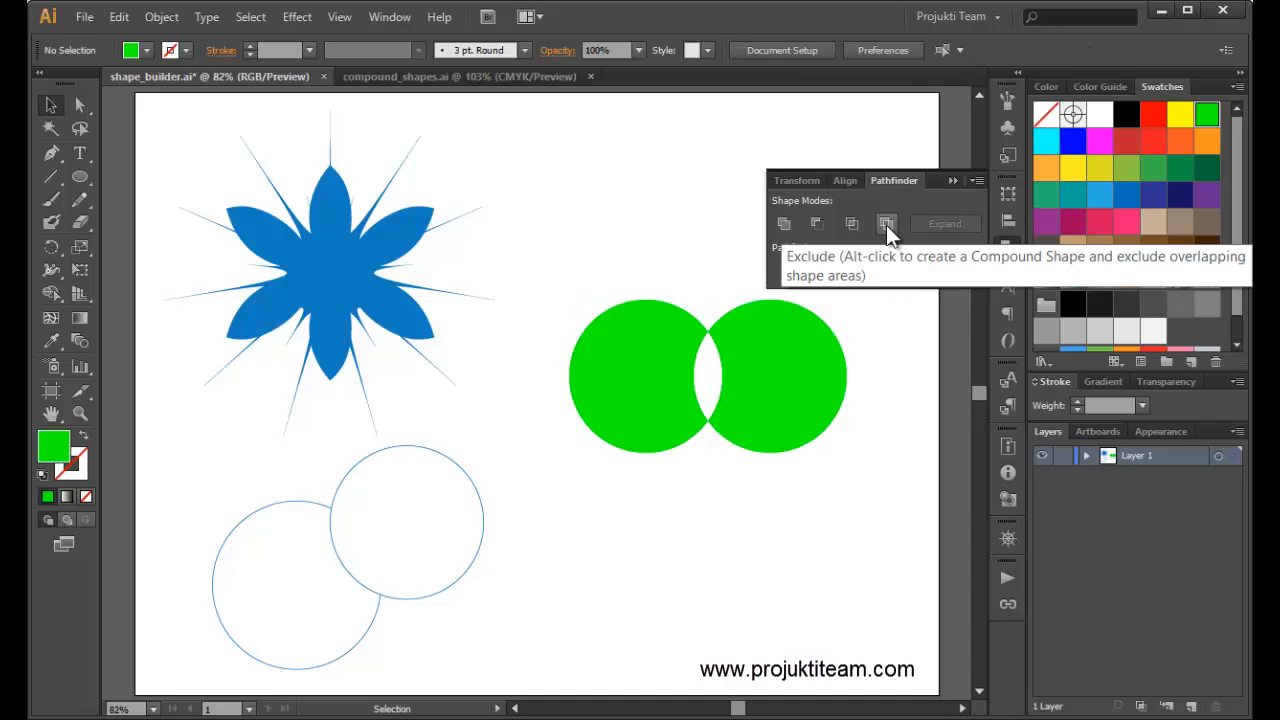
pyautogui.click(953, 182)
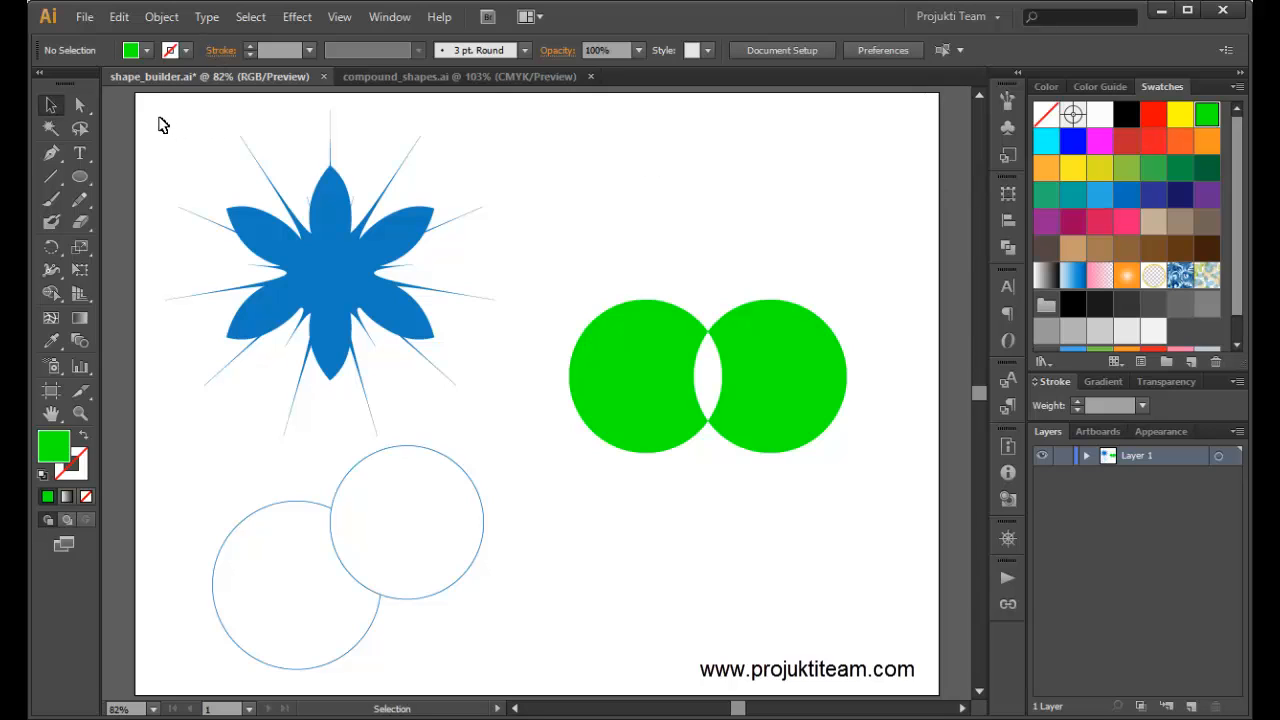
# Select the whole blue flower, extract the region at the base of its upper-right petal with Shape Builder, and deselect the artwork.
pyautogui.moveTo(160, 118); pyautogui.dragTo(494, 371)
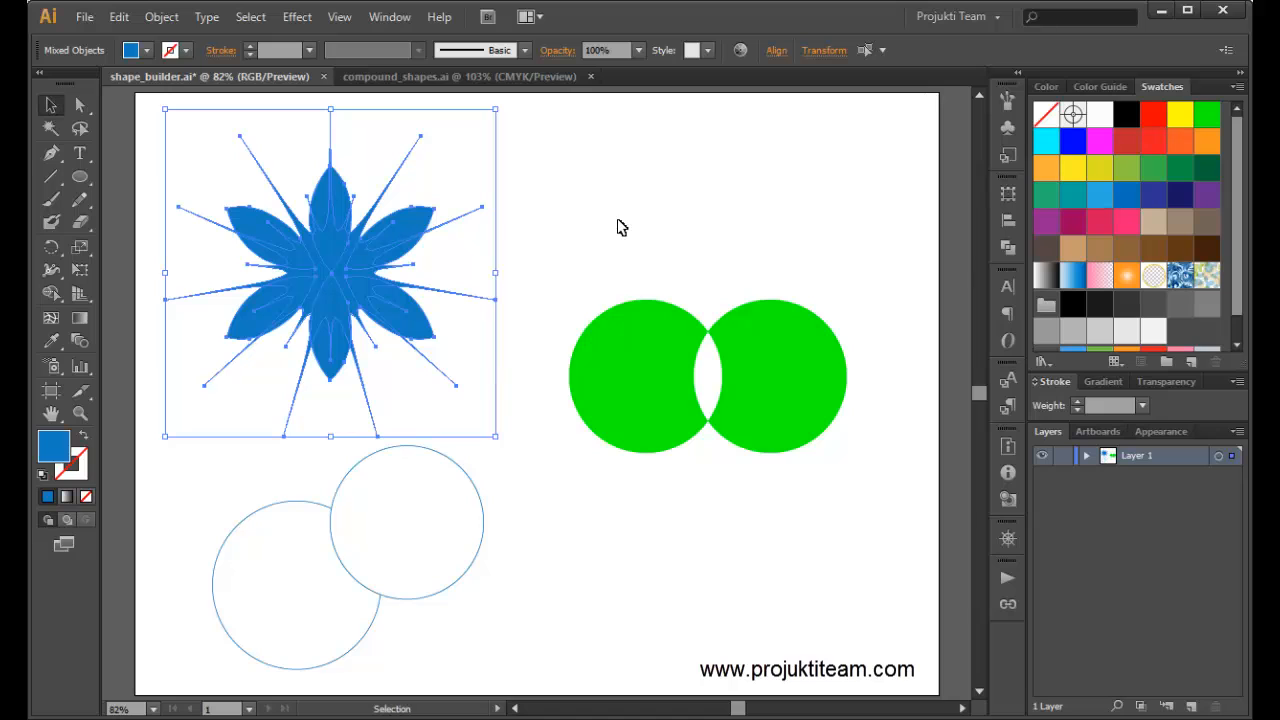
pyautogui.click(89, 414)
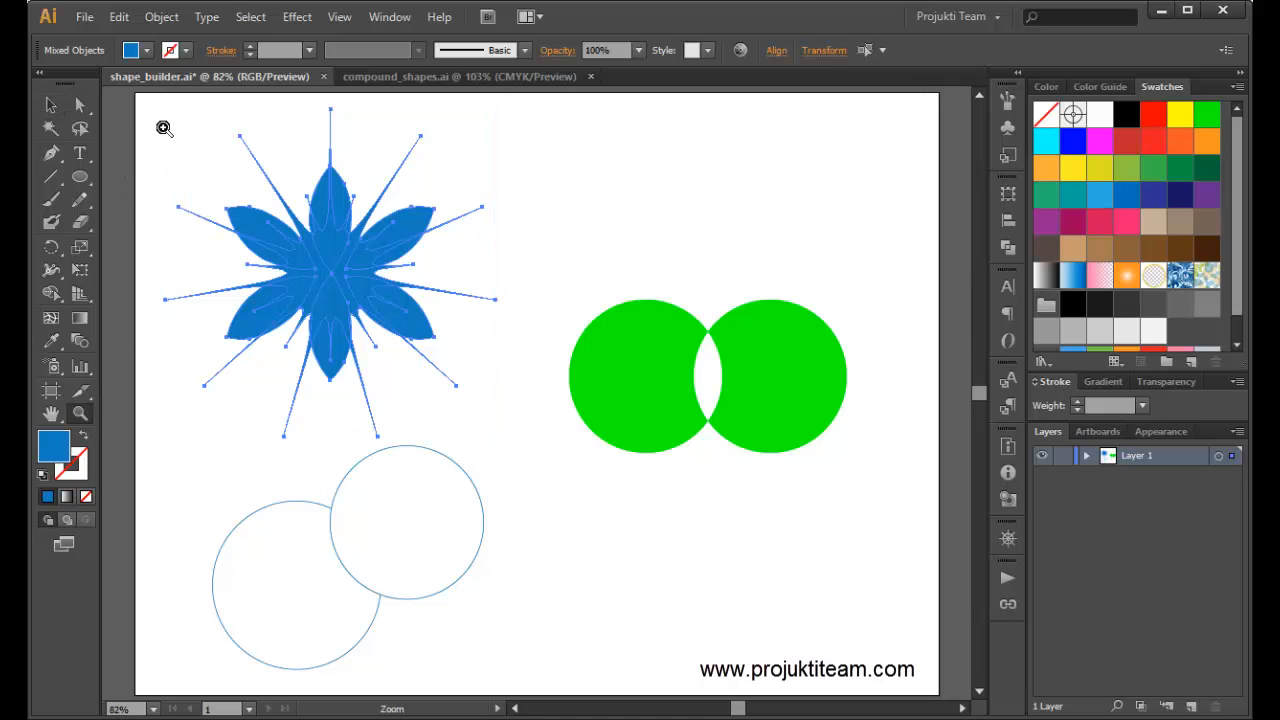
pyautogui.moveTo(163, 124); pyautogui.dragTo(520, 430)
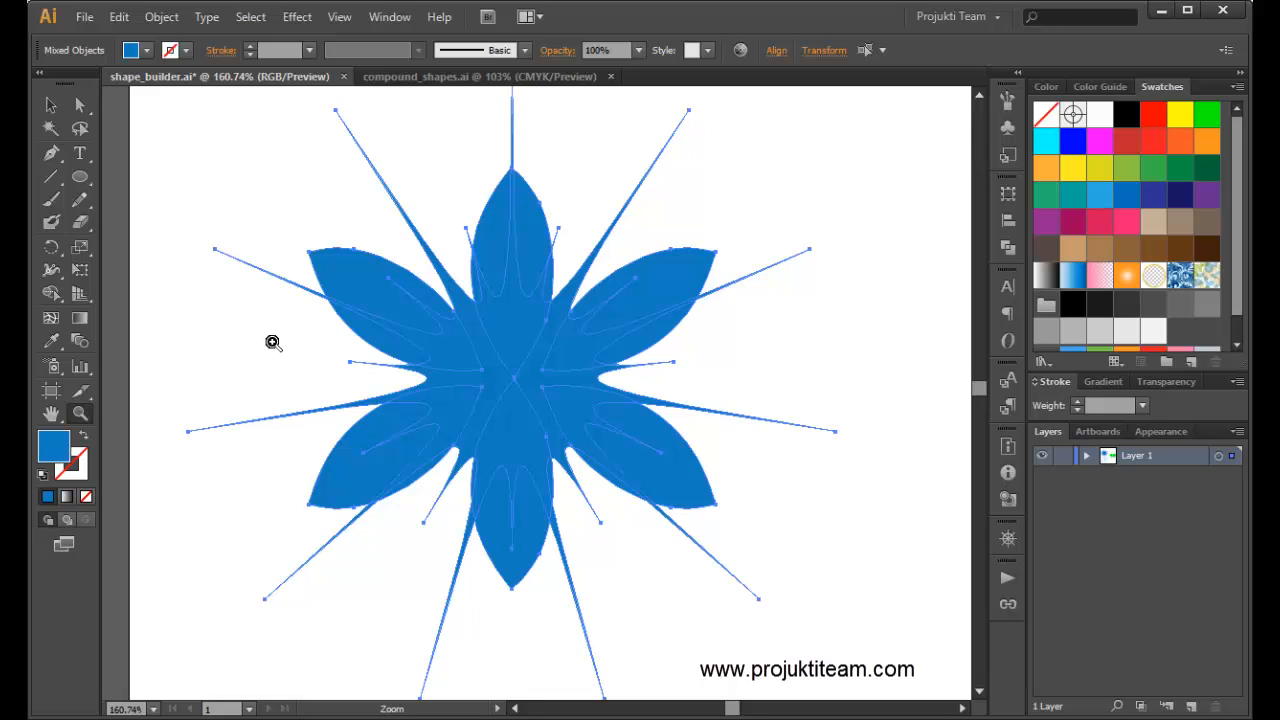
pyautogui.click(50, 294)
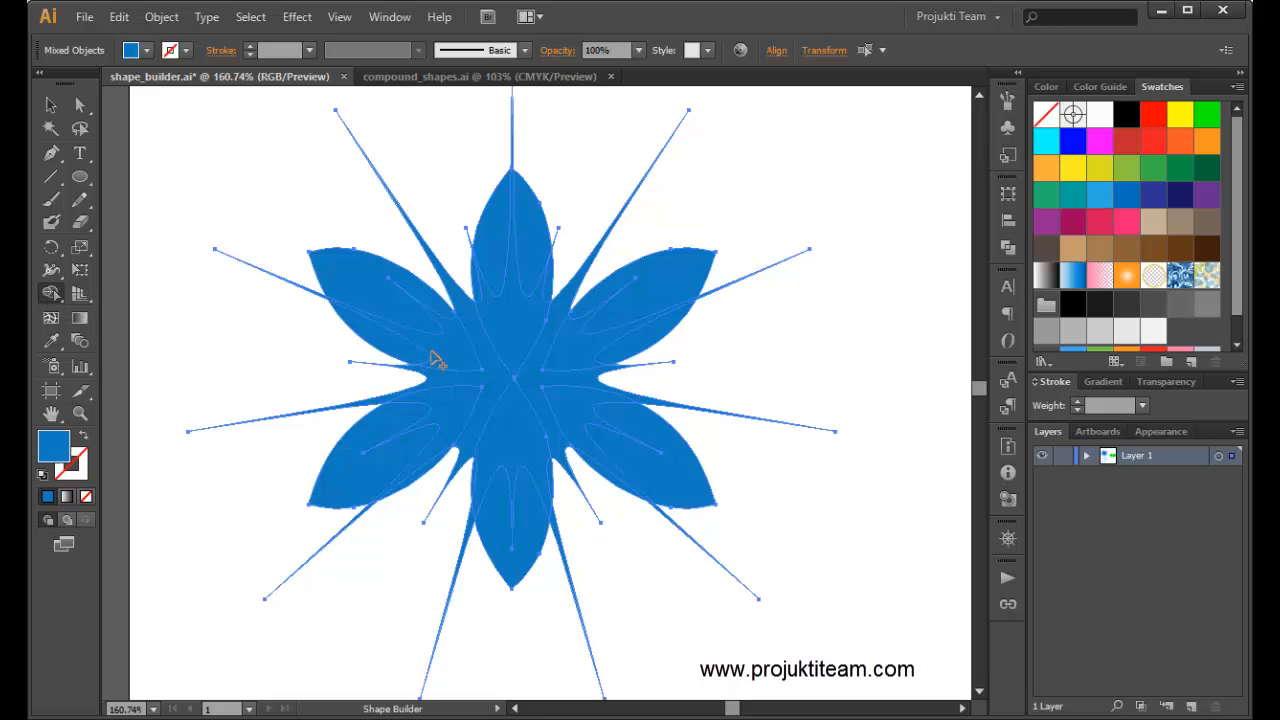
pyautogui.click(573, 360)
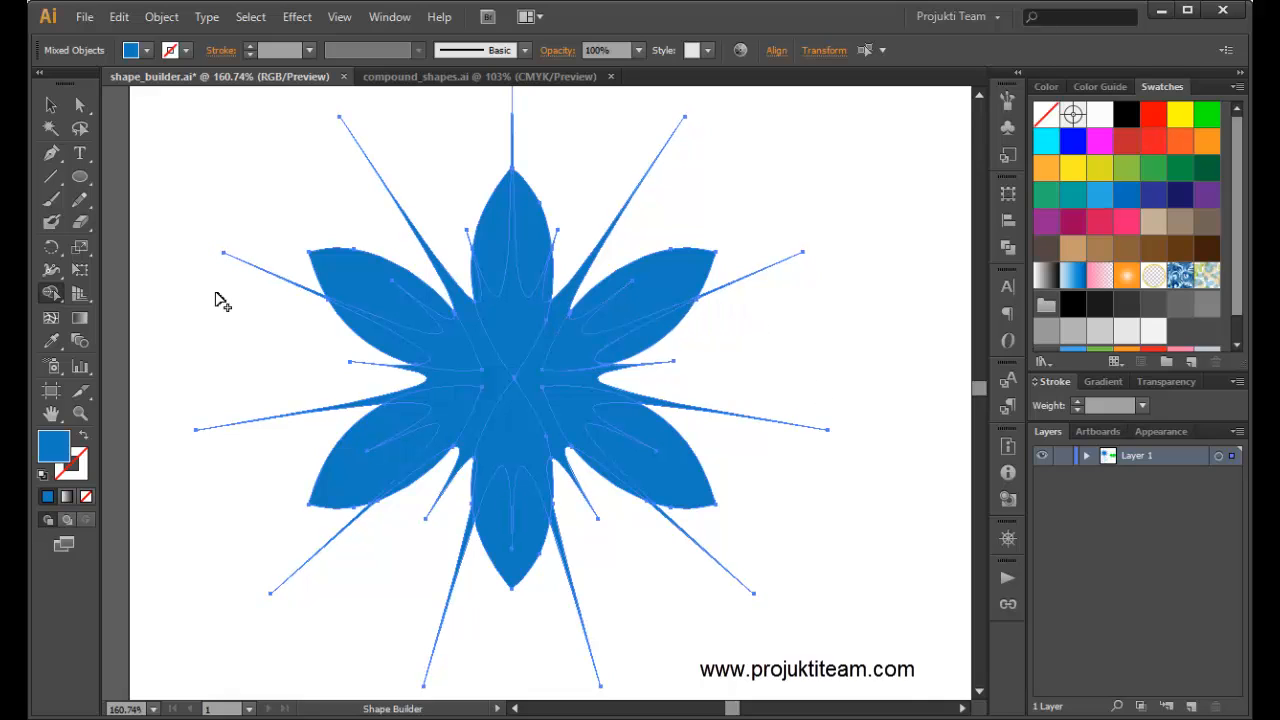
pyautogui.click(50, 106)
pyautogui.click(868, 345)
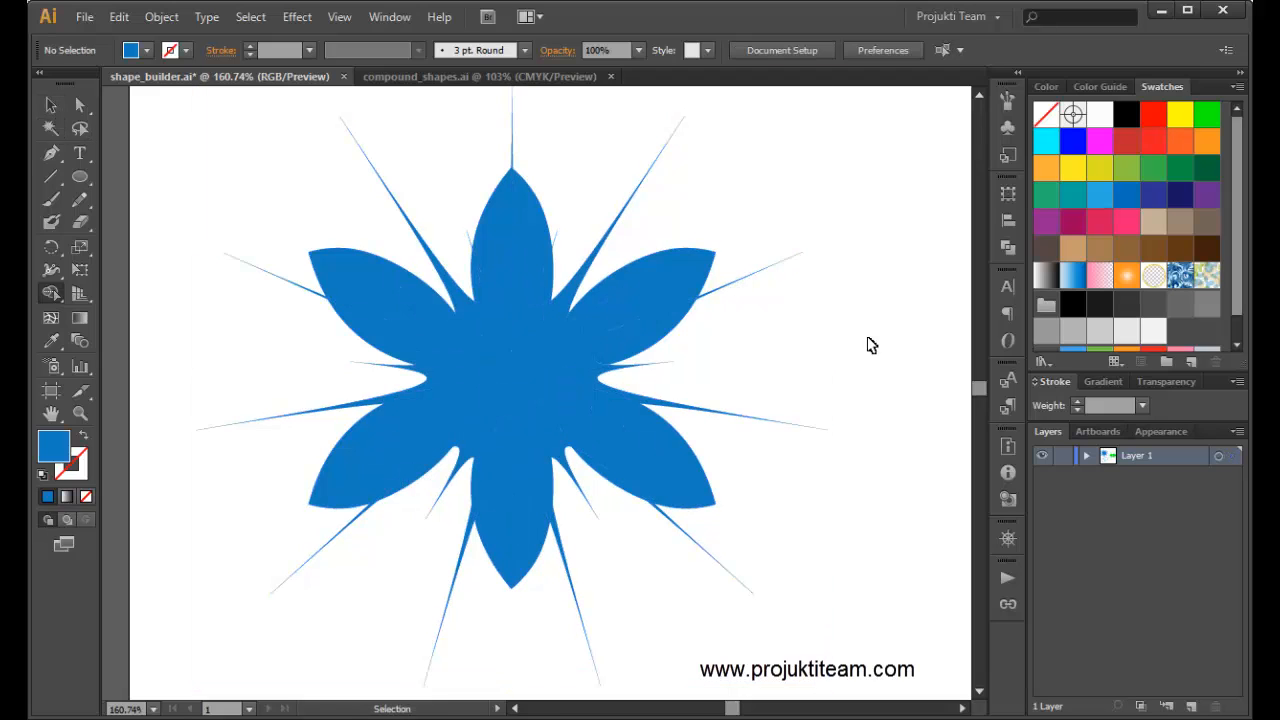
# Reselect the whole flower and delete the inner regions at the bases of its six petals with Shape Builder.
pyautogui.hotkey('shift', 'm')
pyautogui.click(57, 290)
pyautogui.click(52, 104)
pyautogui.moveTo(229, 138); pyautogui.dragTo(829, 650)
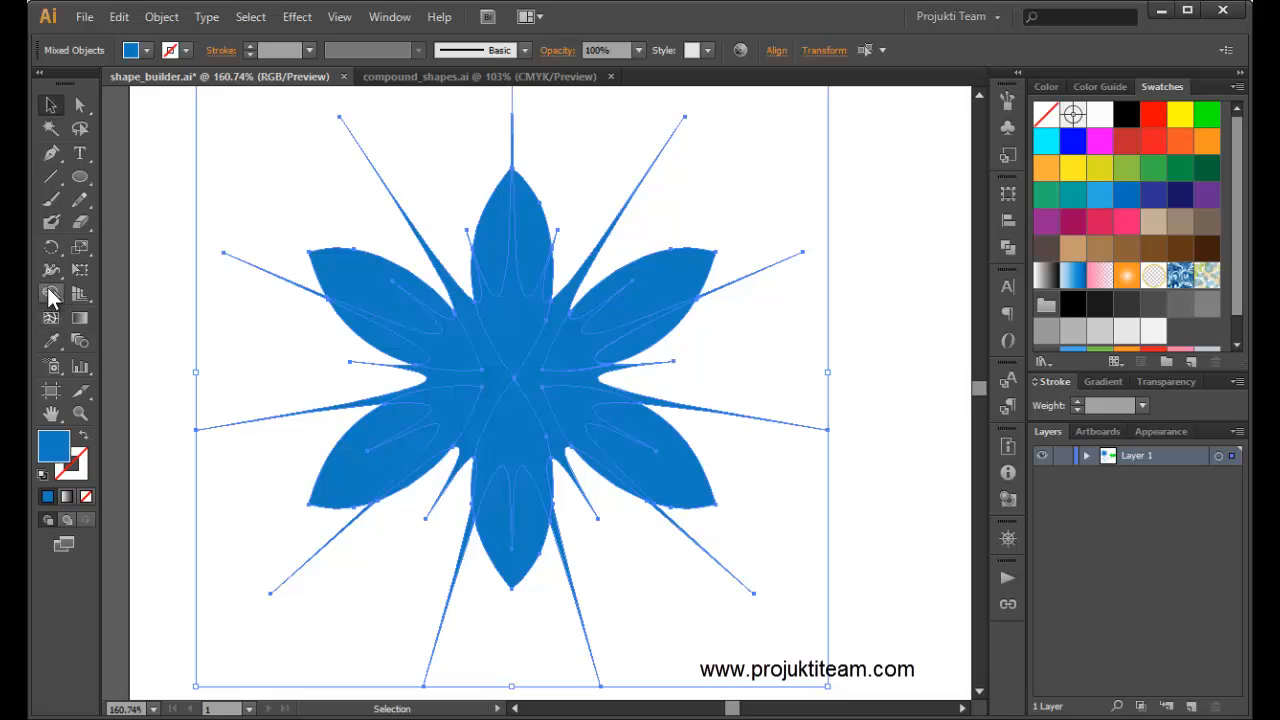
pyautogui.click(52, 294)
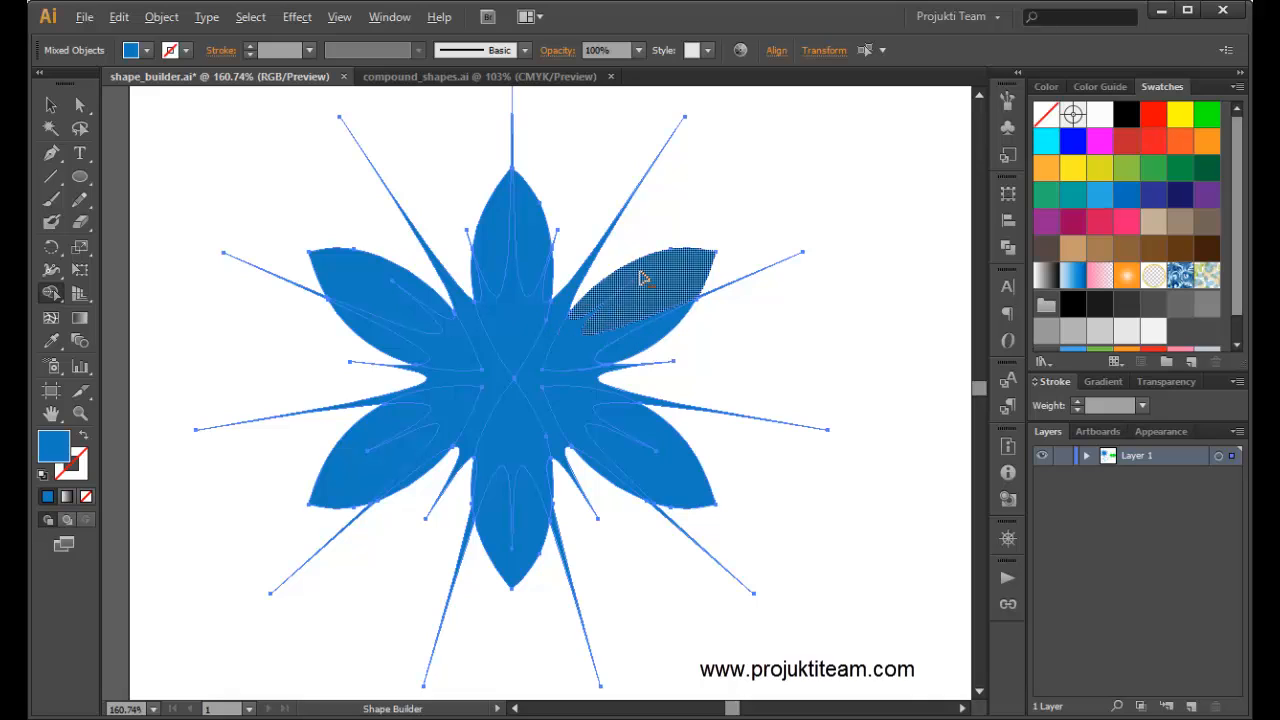
pyautogui.keyDown('alt'); pyautogui.click(586, 349); pyautogui.keyUp('alt')
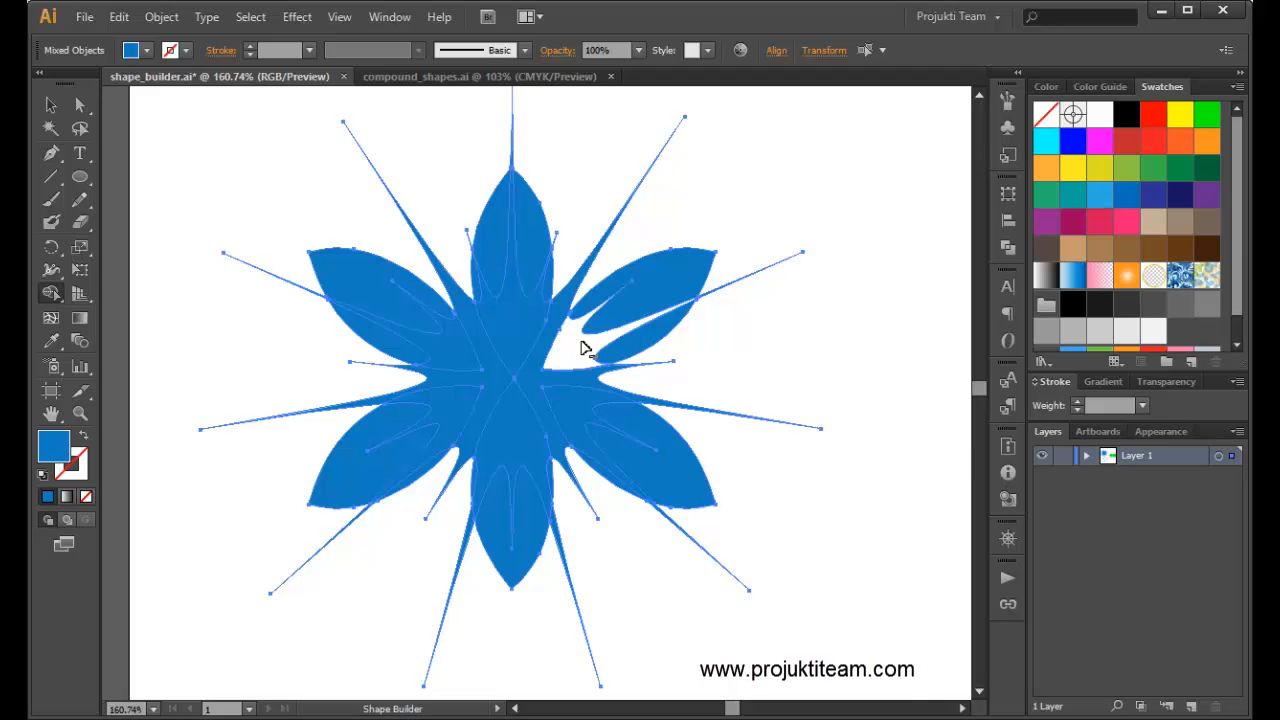
pyautogui.keyDown('alt'); pyautogui.click(530, 316); pyautogui.keyUp('alt')
pyautogui.moveTo(392, 281); pyautogui.dragTo(443, 343)
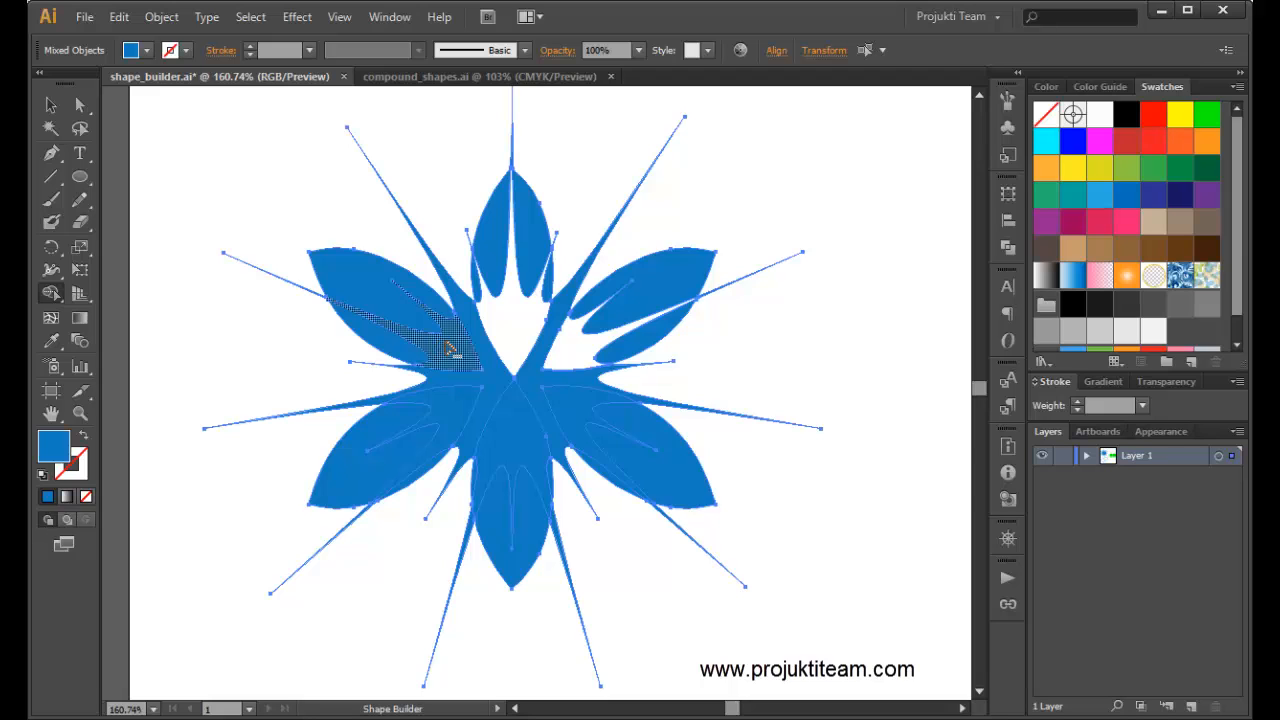
pyautogui.keyDown('alt'); pyautogui.click(450, 348); pyautogui.keyUp('alt')
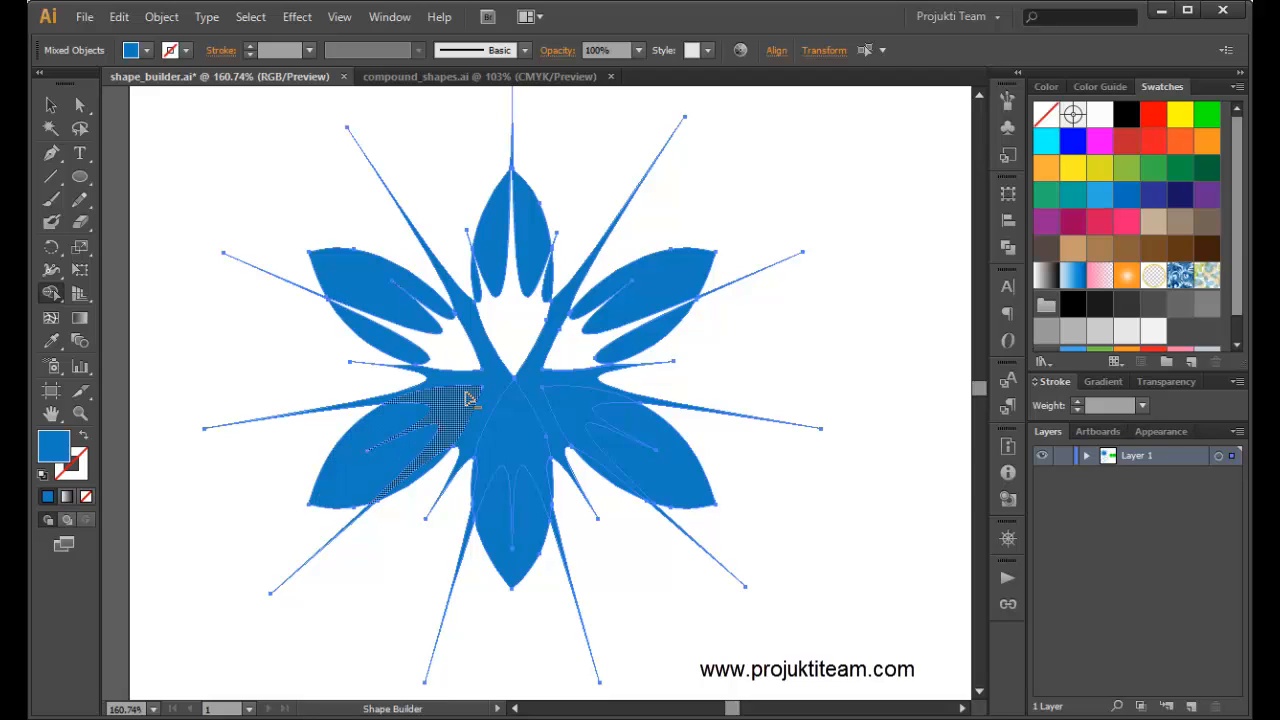
pyautogui.keyDown('alt'); pyautogui.click(525, 434); pyautogui.keyUp('alt')
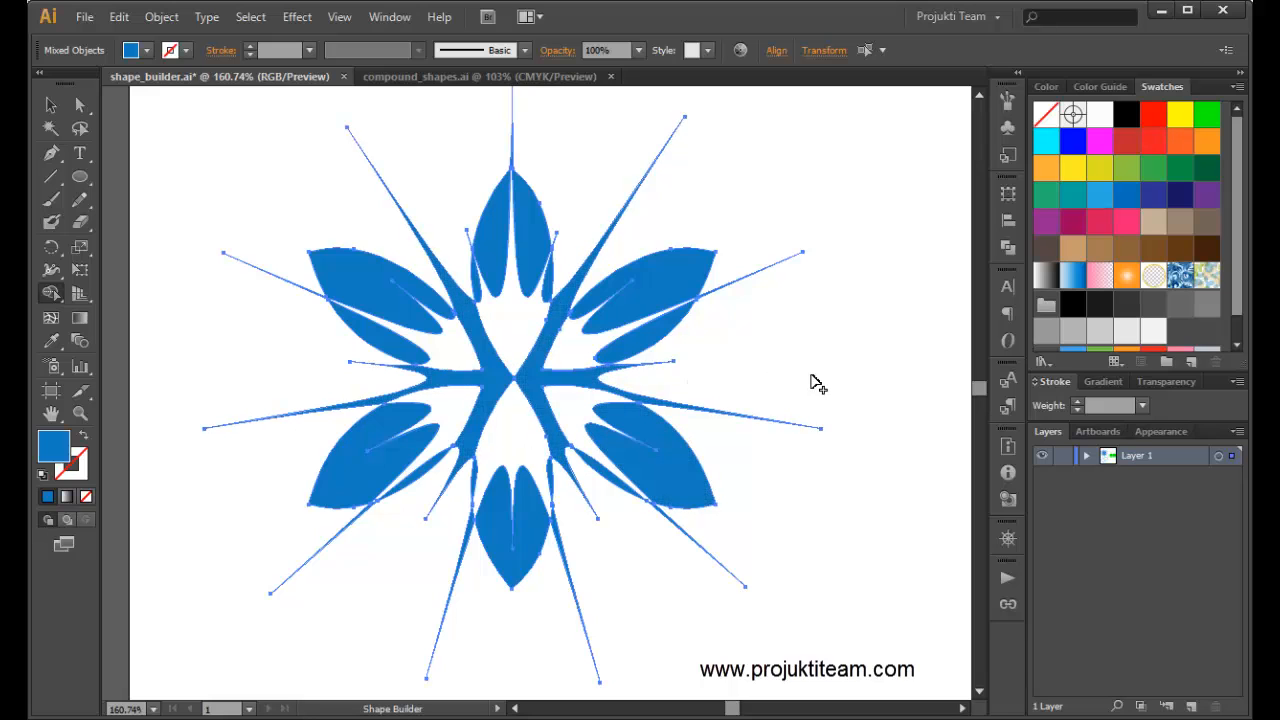
# Undo the deletions of the flower's inner petal regions.
pyautogui.press('v')
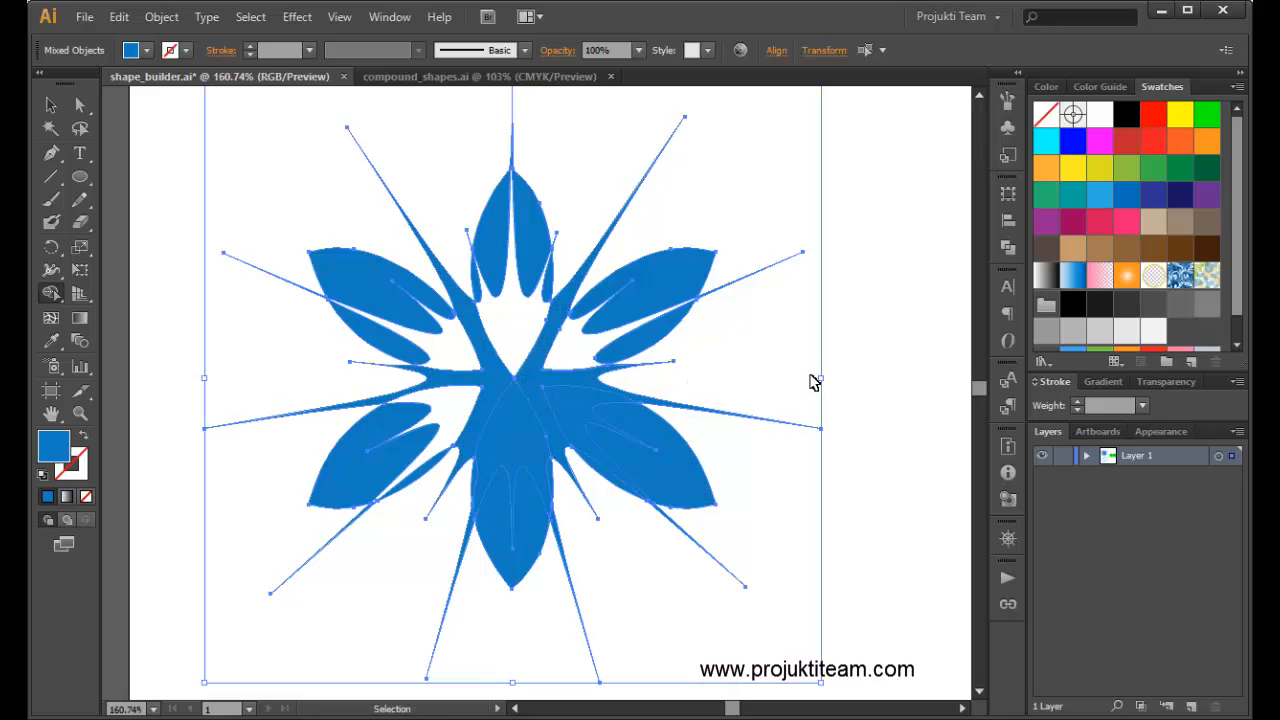
pyautogui.hotkey('shift', 'm')
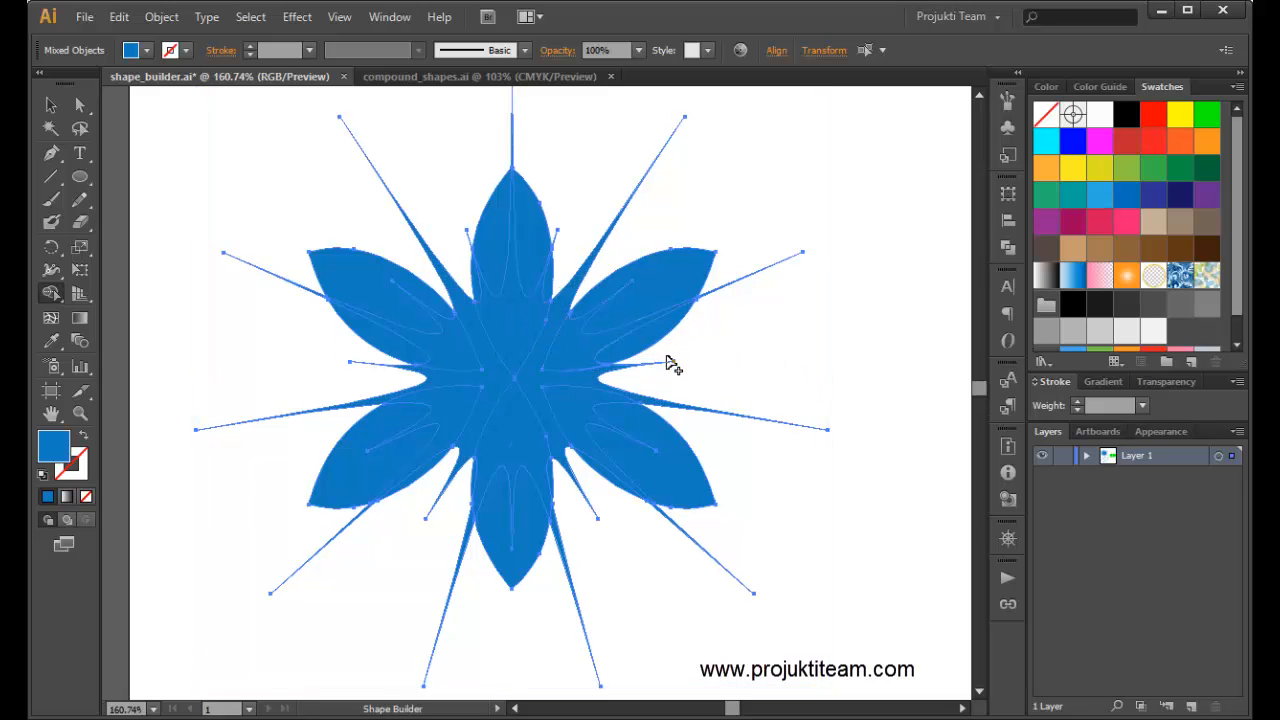
pyautogui.press('v')
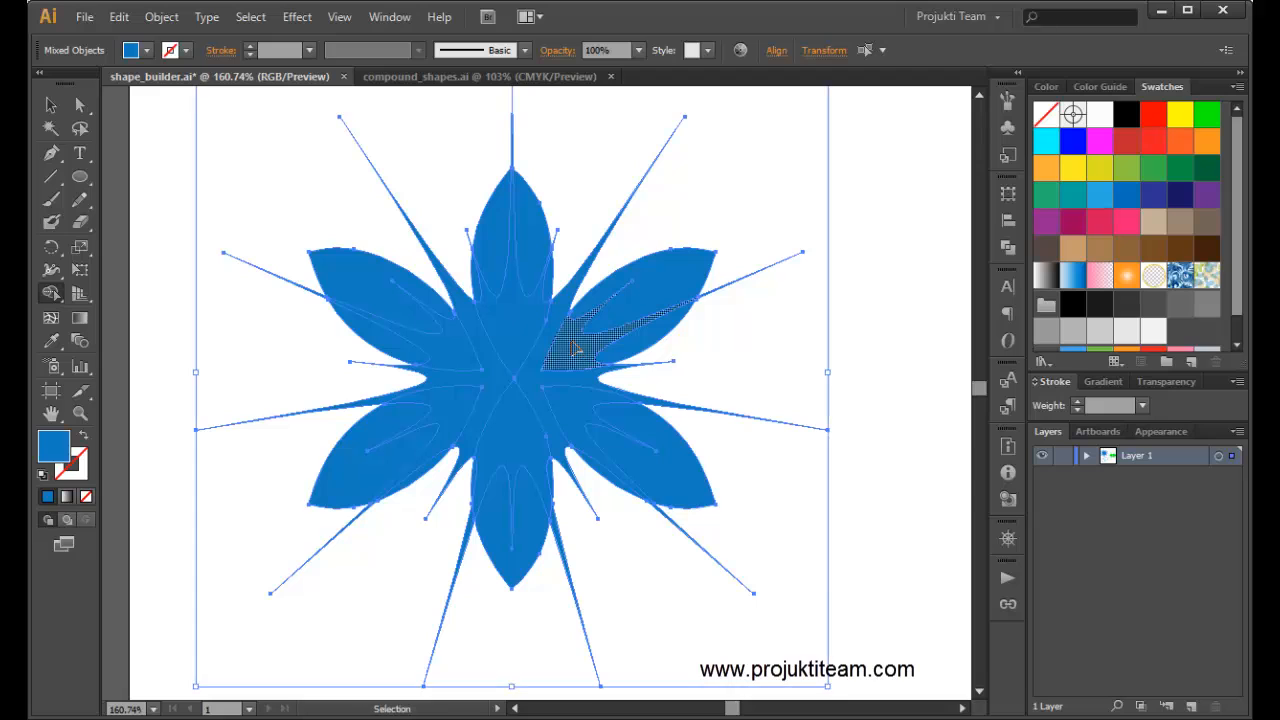
# Try merging adjacent regions across the flower's petals and centre with Shape Builder, and undo the merges.
pyautogui.hotkey('shift', 'm')
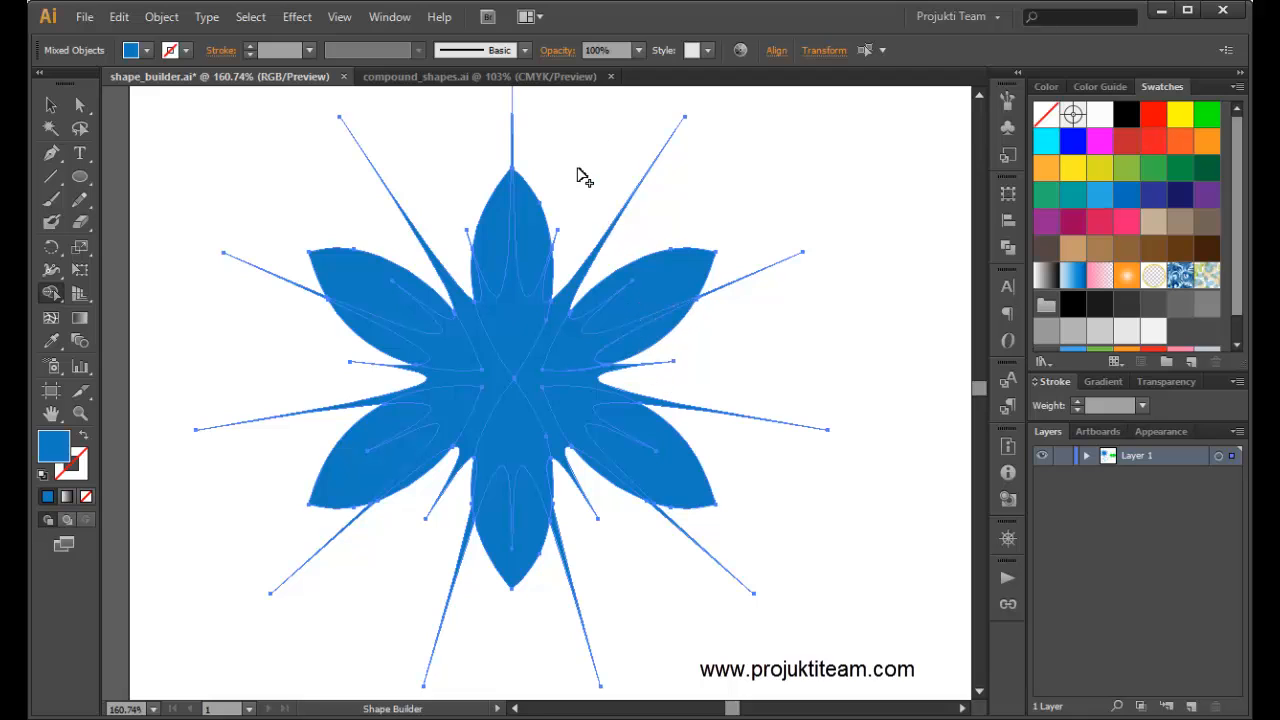
pyautogui.moveTo(578, 172); pyautogui.dragTo(677, 384)
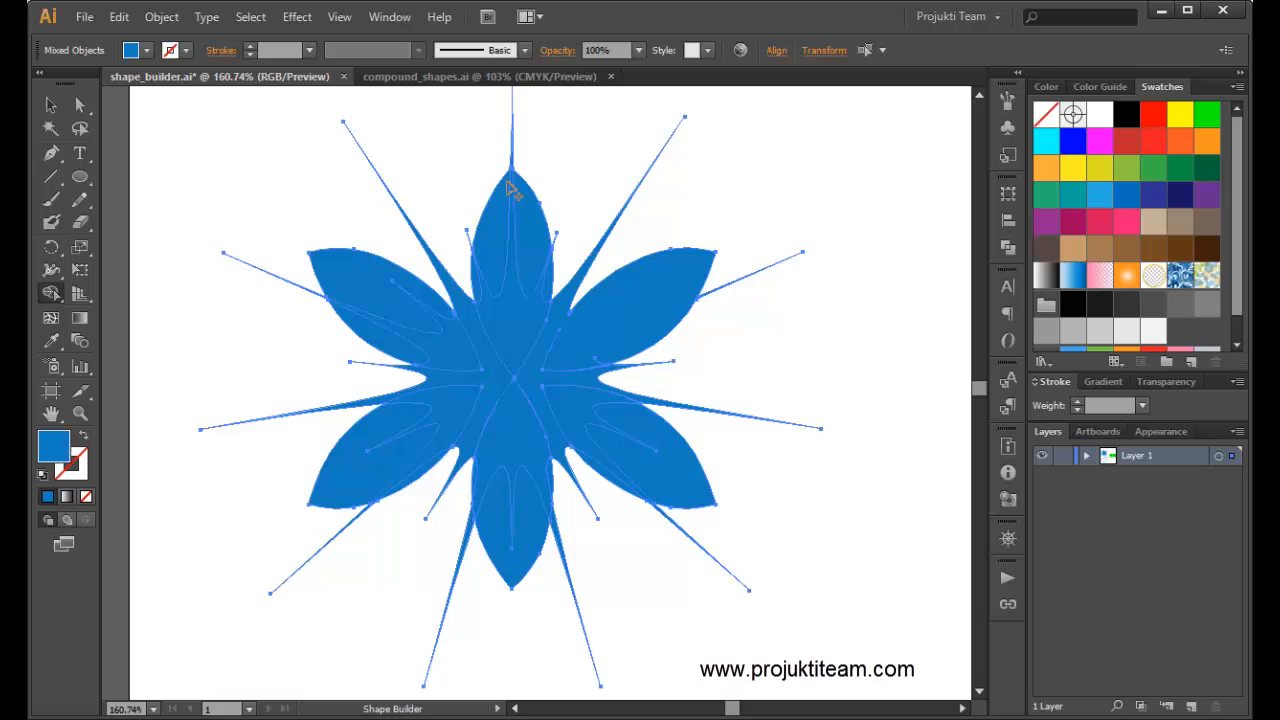
pyautogui.moveTo(585, 188)
pyautogui.mouseDown()
pyautogui.moveTo(427, 338)
pyautogui.moveTo(379, 417)
pyautogui.moveTo(350, 510)
pyautogui.moveTo(391, 563)
pyautogui.moveTo(433, 568)
pyautogui.moveTo(377, 563)
pyautogui.moveTo(334, 534)
pyautogui.mouseUp()
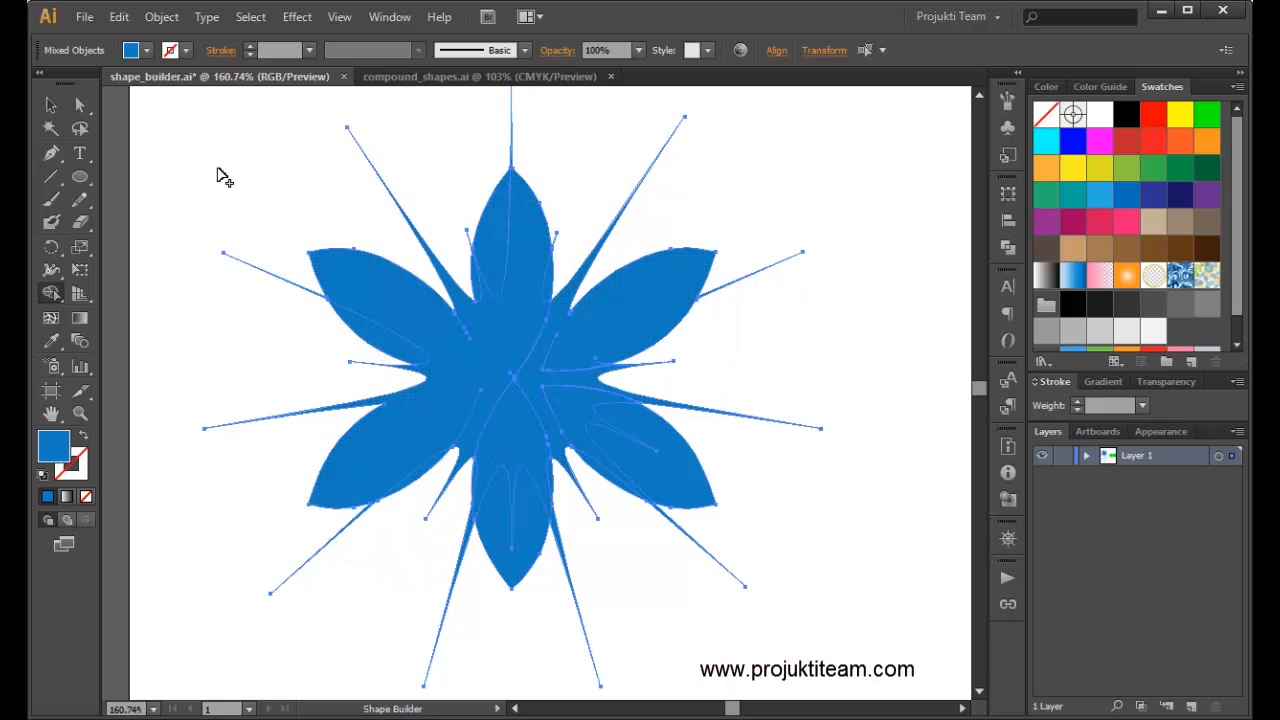
pyautogui.moveTo(186, 126)
pyautogui.mouseDown()
pyautogui.moveTo(439, 387)
pyautogui.moveTo(706, 594)
pyautogui.mouseUp()
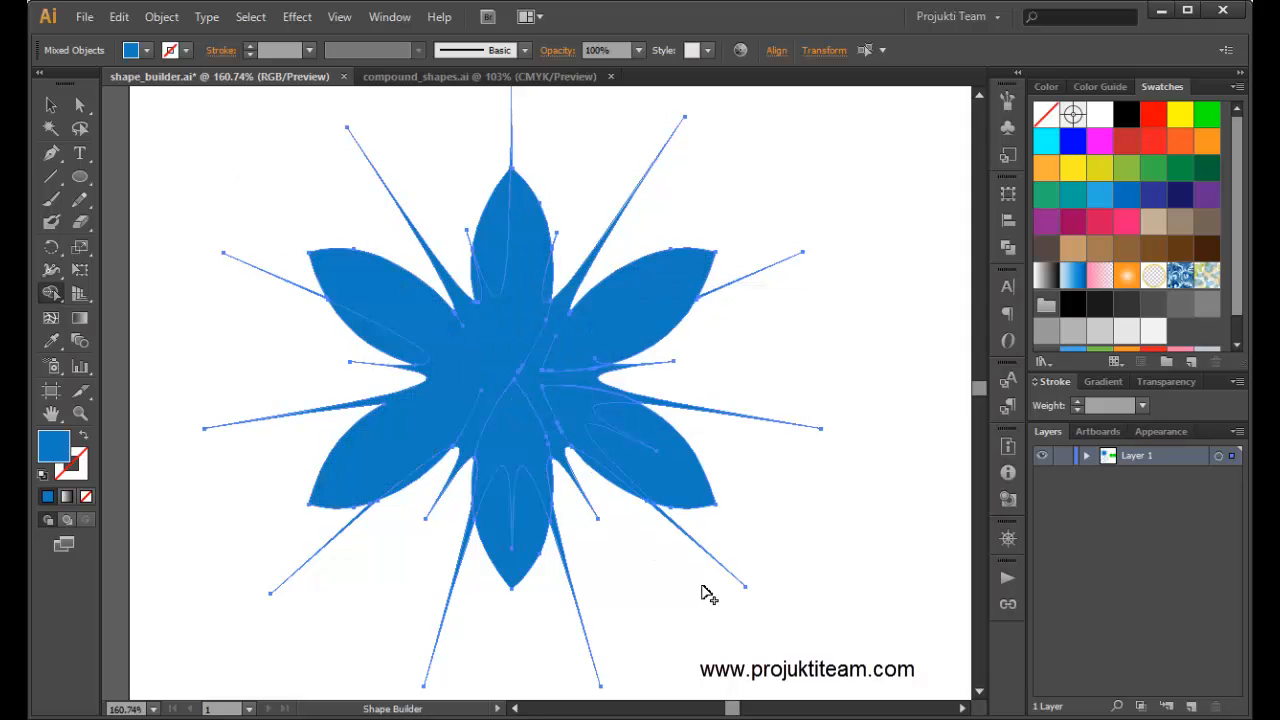
pyautogui.click(483, 353)
pyautogui.press('v')
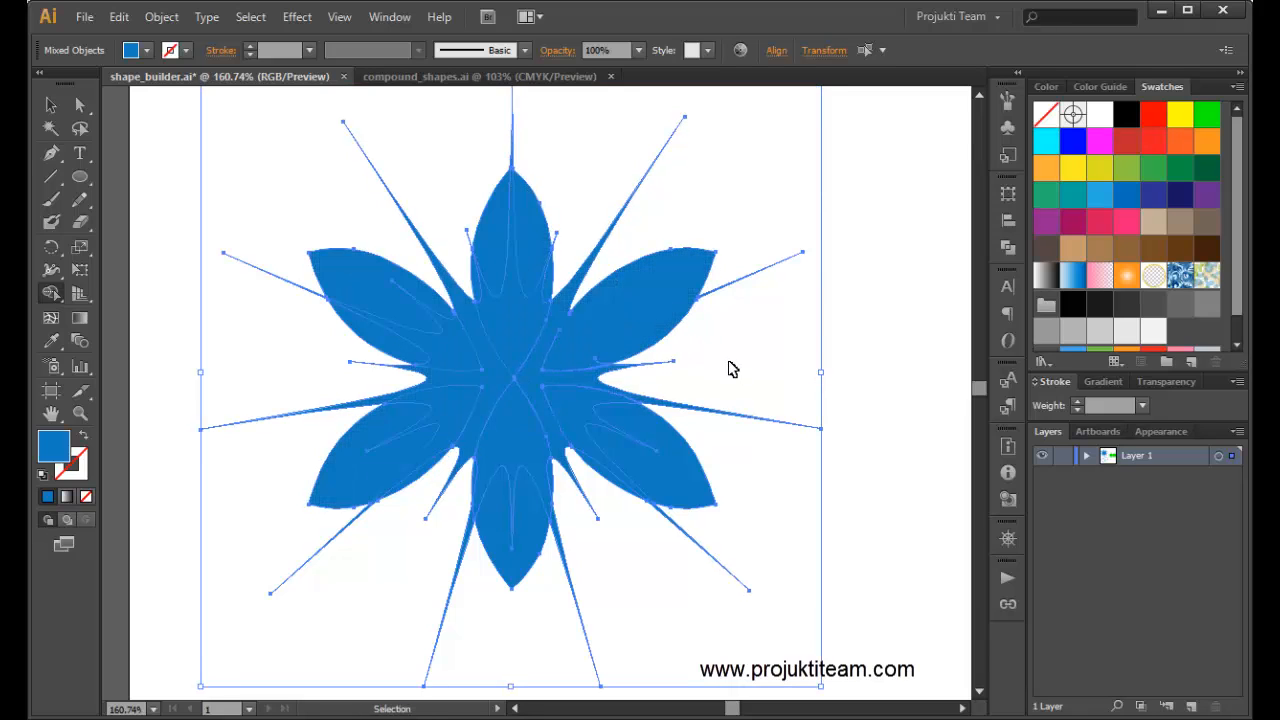
pyautogui.hotkey('shift', 'm')
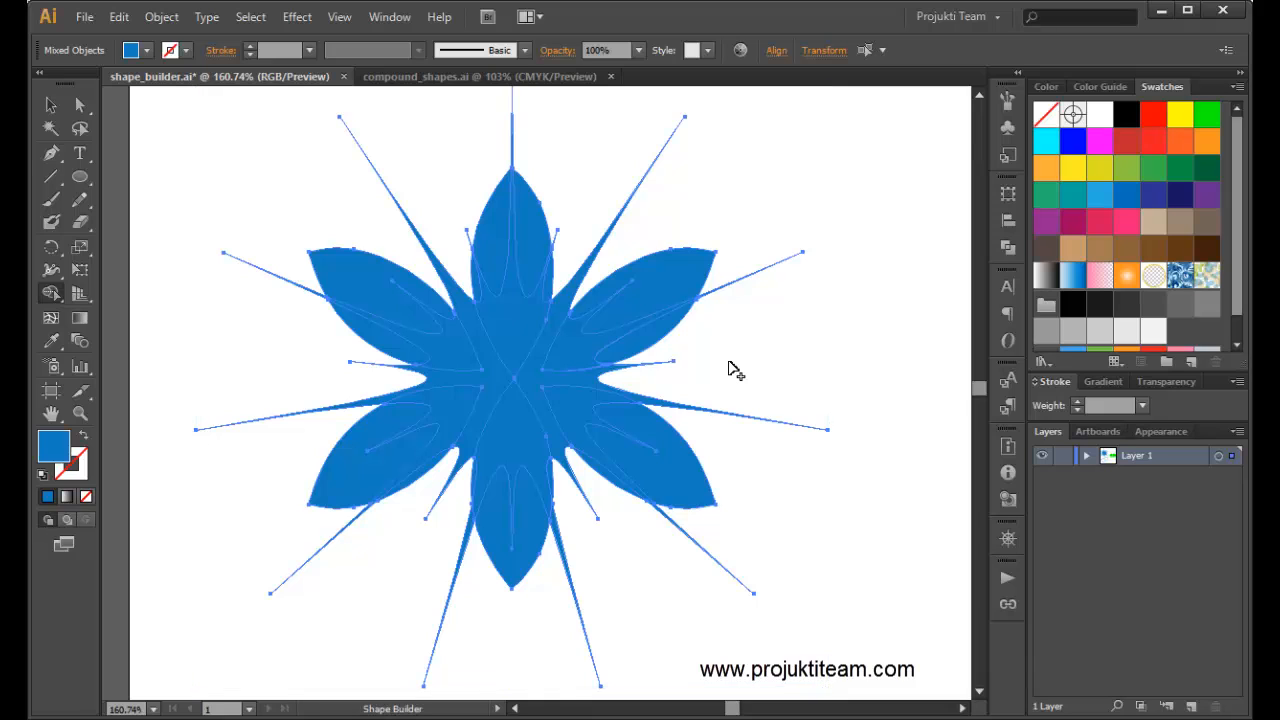
# Delete the inner regions at the bases of all six flower petals with Shape Builder.
pyautogui.keyDown('alt'); pyautogui.click(519, 333); pyautogui.keyUp('alt')
pyautogui.keyDown('alt'); pyautogui.click(580, 357); pyautogui.keyUp('alt')
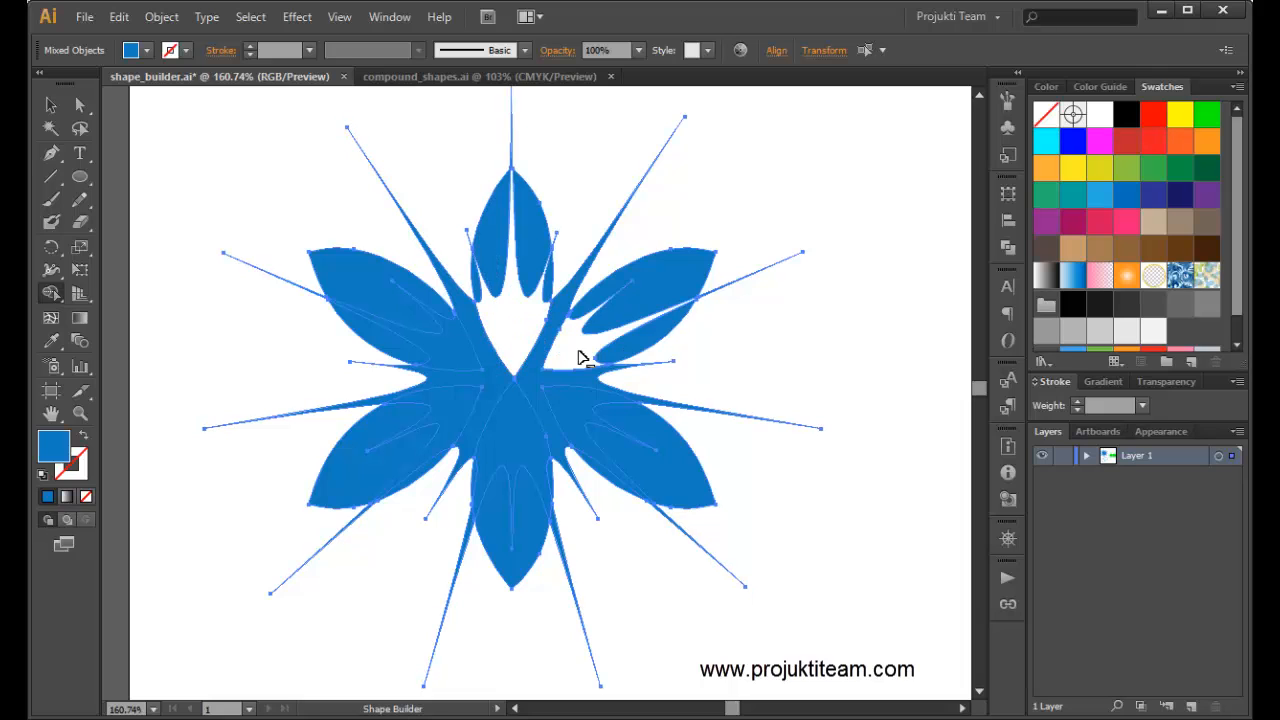
pyautogui.keyDown('alt'); pyautogui.click(585, 420); pyautogui.keyUp('alt')
pyautogui.keyDown('alt'); pyautogui.click(508, 443); pyautogui.keyUp('alt')
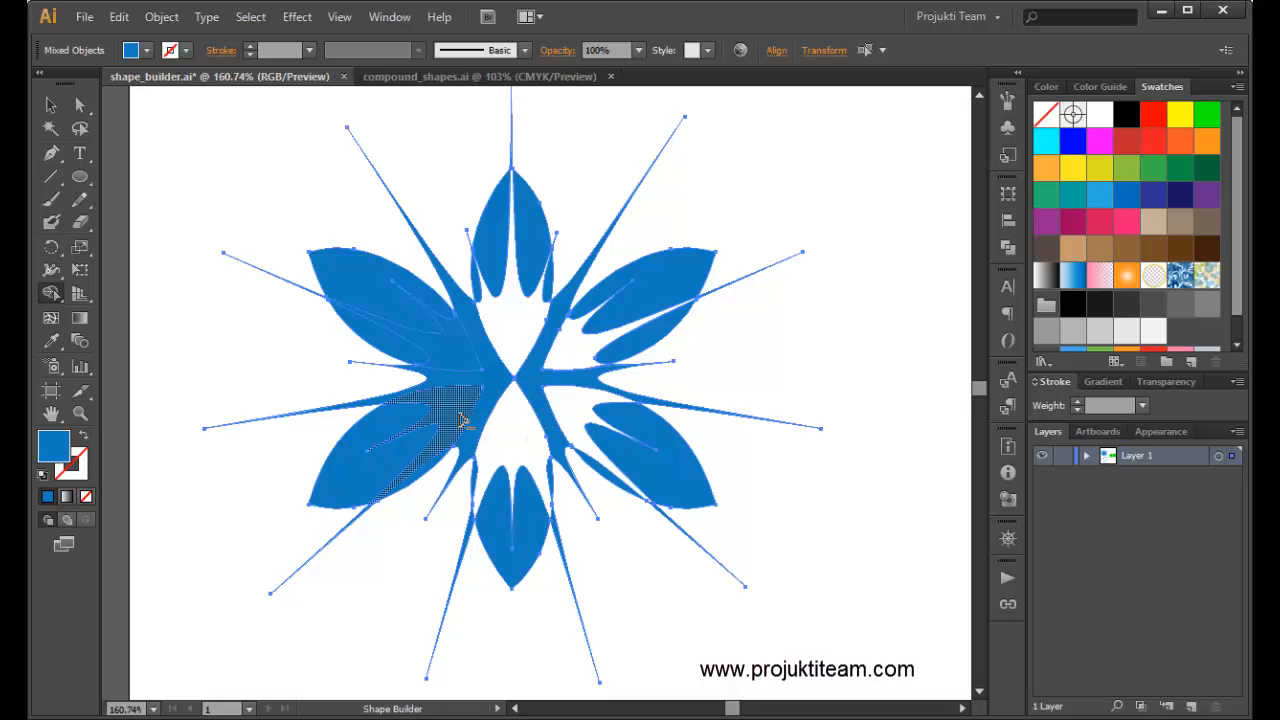
pyautogui.keyDown('alt'); pyautogui.click(457, 414); pyautogui.keyUp('alt')
pyautogui.keyDown('alt'); pyautogui.click(459, 358); pyautogui.keyUp('alt')
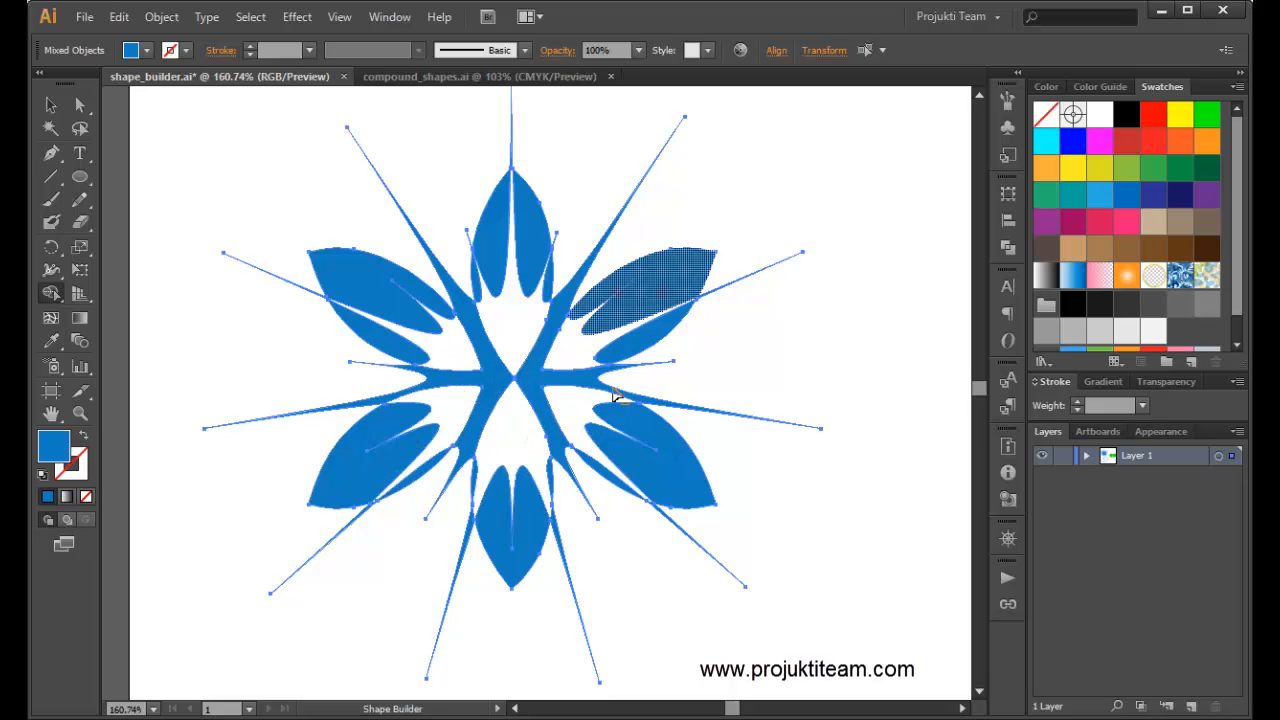
# Delete the flower's central connecting piece and the stray spikes and slivers around its two right-hand petals with Shape Builder.
pyautogui.keyDown('alt'); pyautogui.click(630, 305); pyautogui.keyUp('alt')
pyautogui.keyDown('alt'); pyautogui.click(540, 378); pyautogui.keyUp('alt')
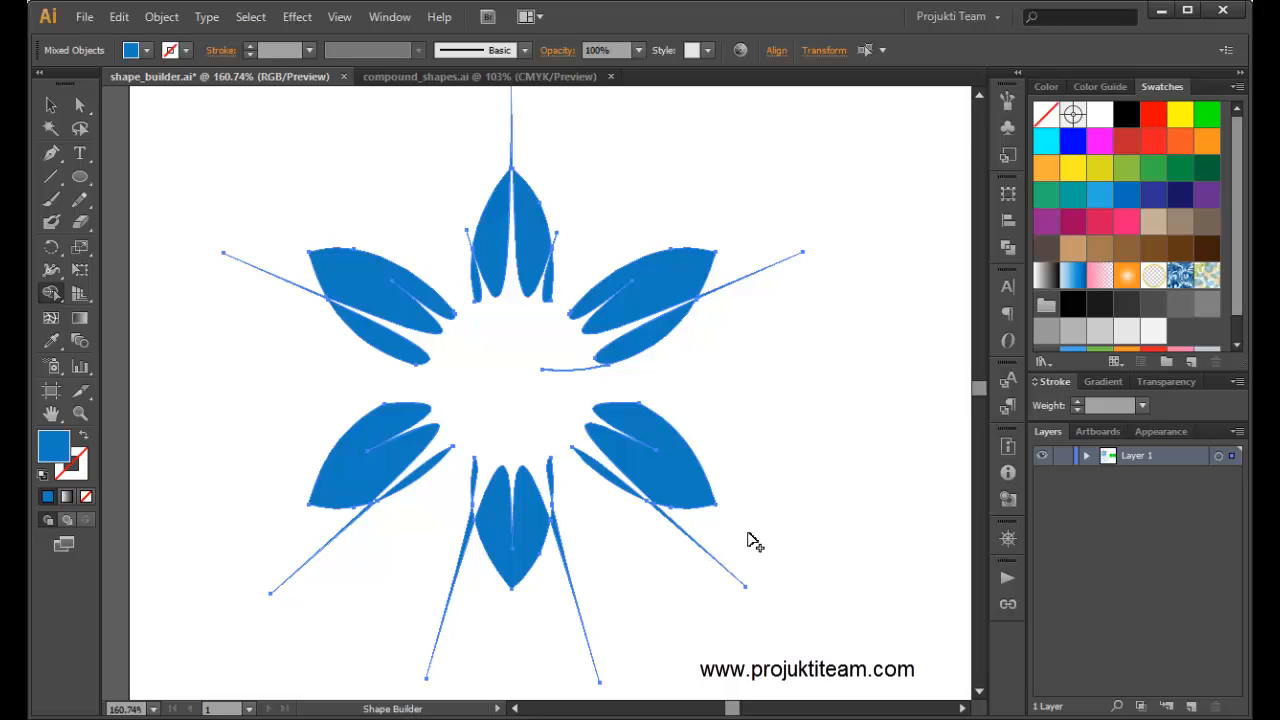
pyautogui.keyDown('alt'); pyautogui.click(588, 452); pyautogui.keyUp('alt')
pyautogui.keyDown('alt'); pyautogui.click(709, 556); pyautogui.keyUp('alt')
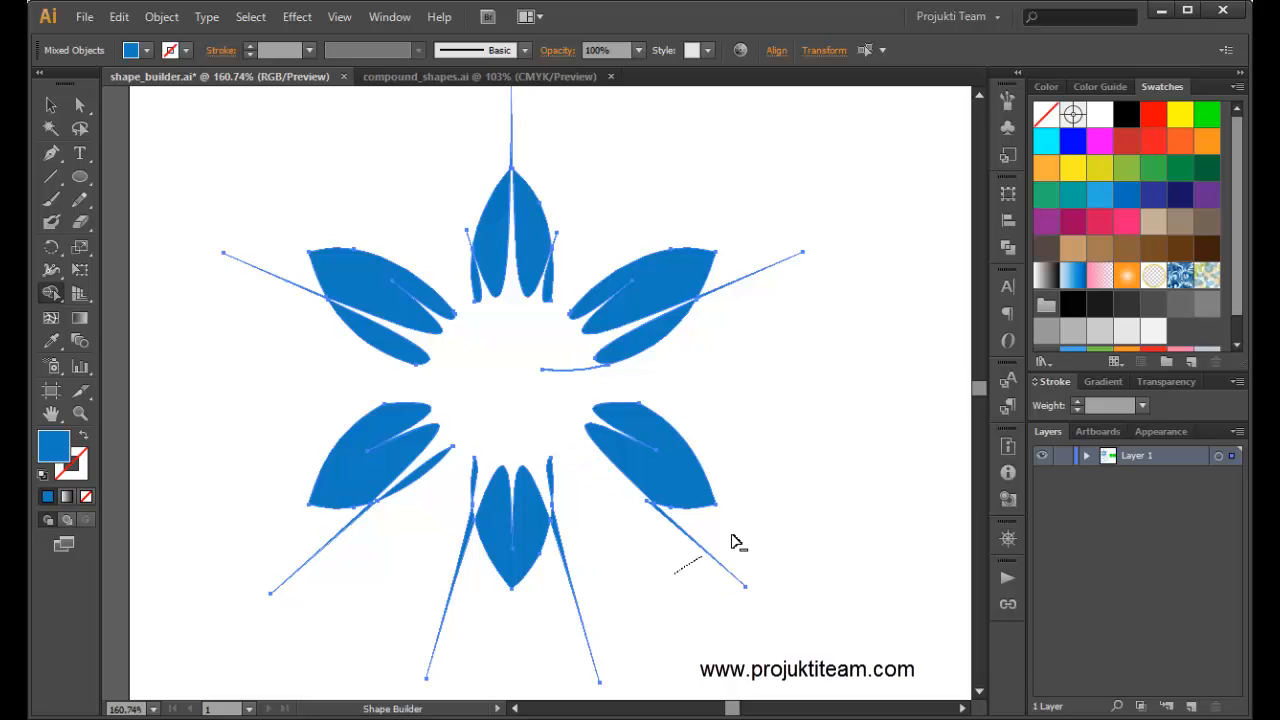
pyautogui.keyDown('alt'); pyautogui.click(743, 277); pyautogui.keyUp('alt')
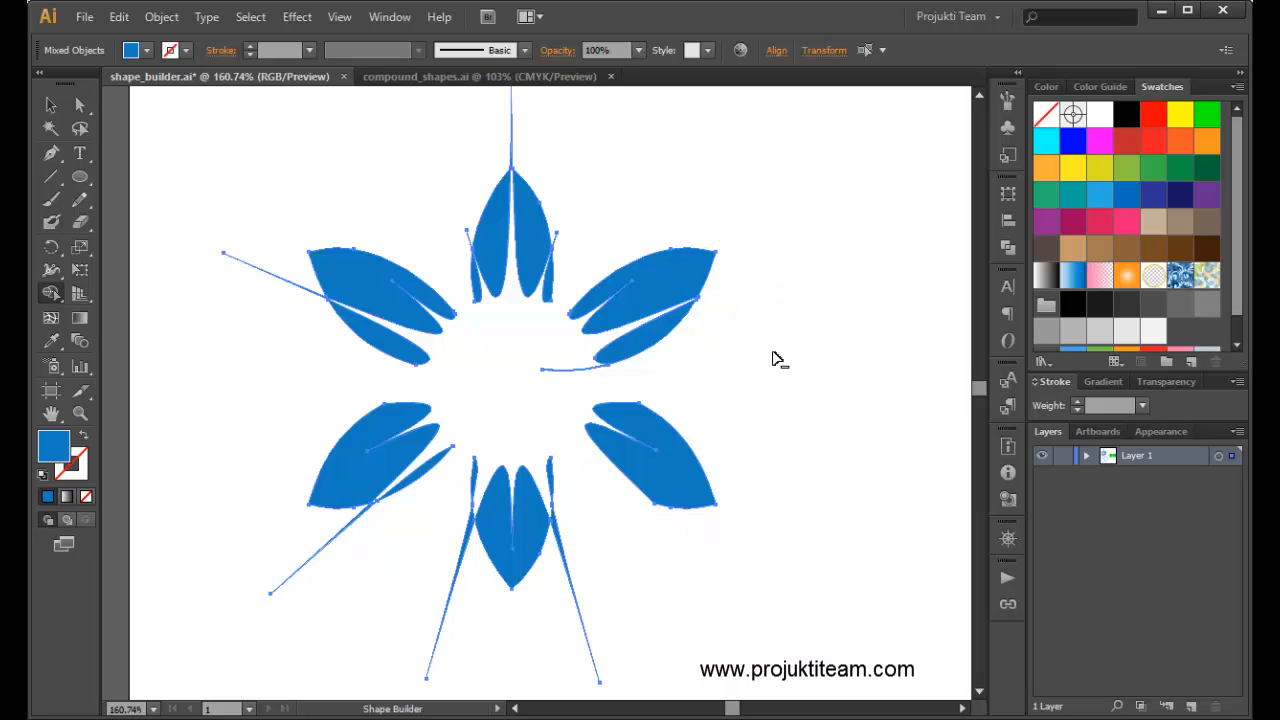
pyautogui.keyDown('alt'); pyautogui.click(570, 368); pyautogui.keyUp('alt')
# Delete the remaining spikes at the top, upper-left, lower-left and bottom petals, including the slivers beside the bottom petal, with Shape Builder.
pyautogui.moveTo(474, 128); pyautogui.dragTo(577, 121)
pyautogui.moveTo(285, 240); pyautogui.dragTo(262, 388)
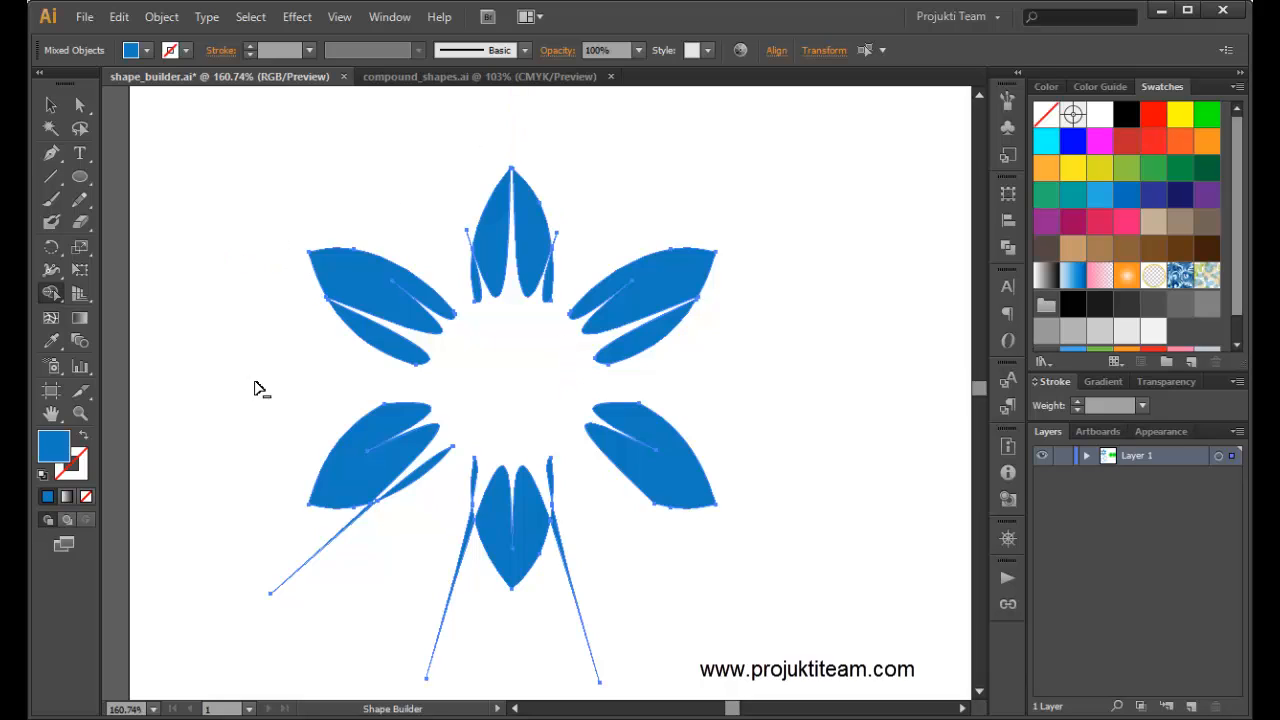
pyautogui.moveTo(274, 531); pyautogui.dragTo(340, 560)
pyautogui.moveTo(400, 590)
pyautogui.mouseDown()
pyautogui.moveTo(502, 655)
pyautogui.moveTo(534, 620)
pyautogui.moveTo(697, 610)
pyautogui.mouseUp()
pyautogui.moveTo(537, 453); pyautogui.dragTo(571, 486)
pyautogui.moveTo(477, 478); pyautogui.dragTo(495, 468)
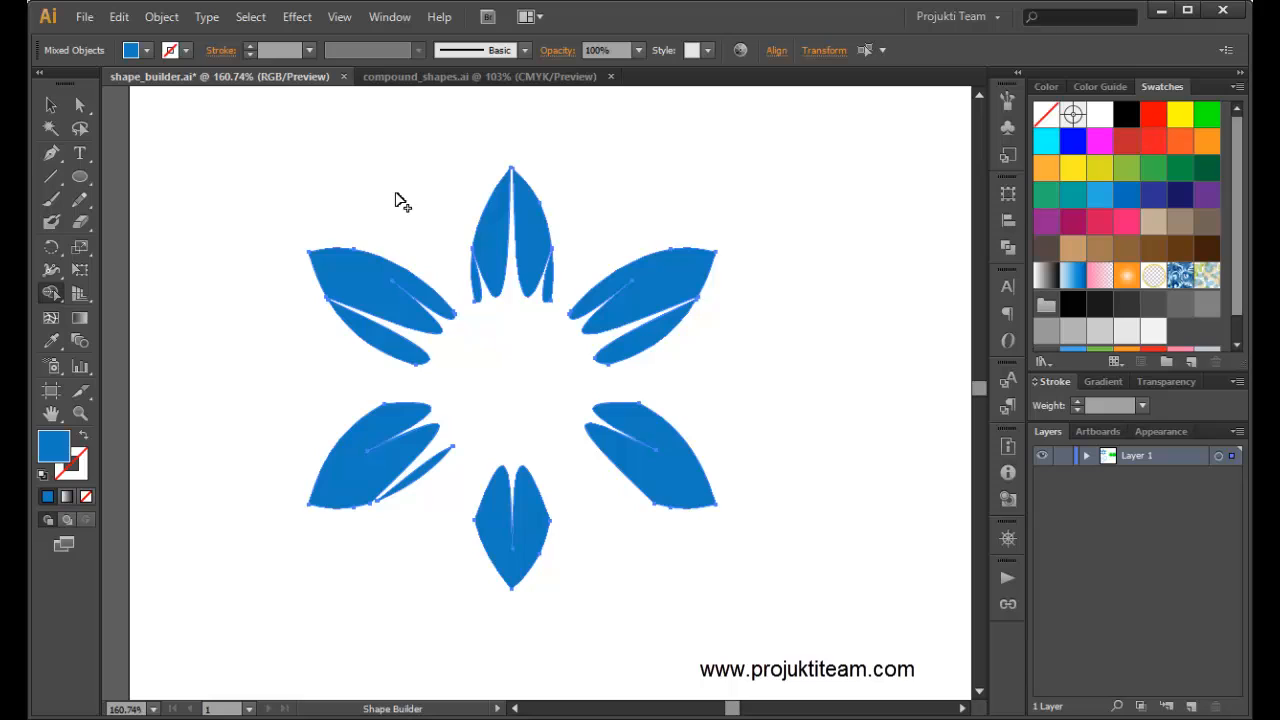
pyautogui.hotkey('ctrl', '0')
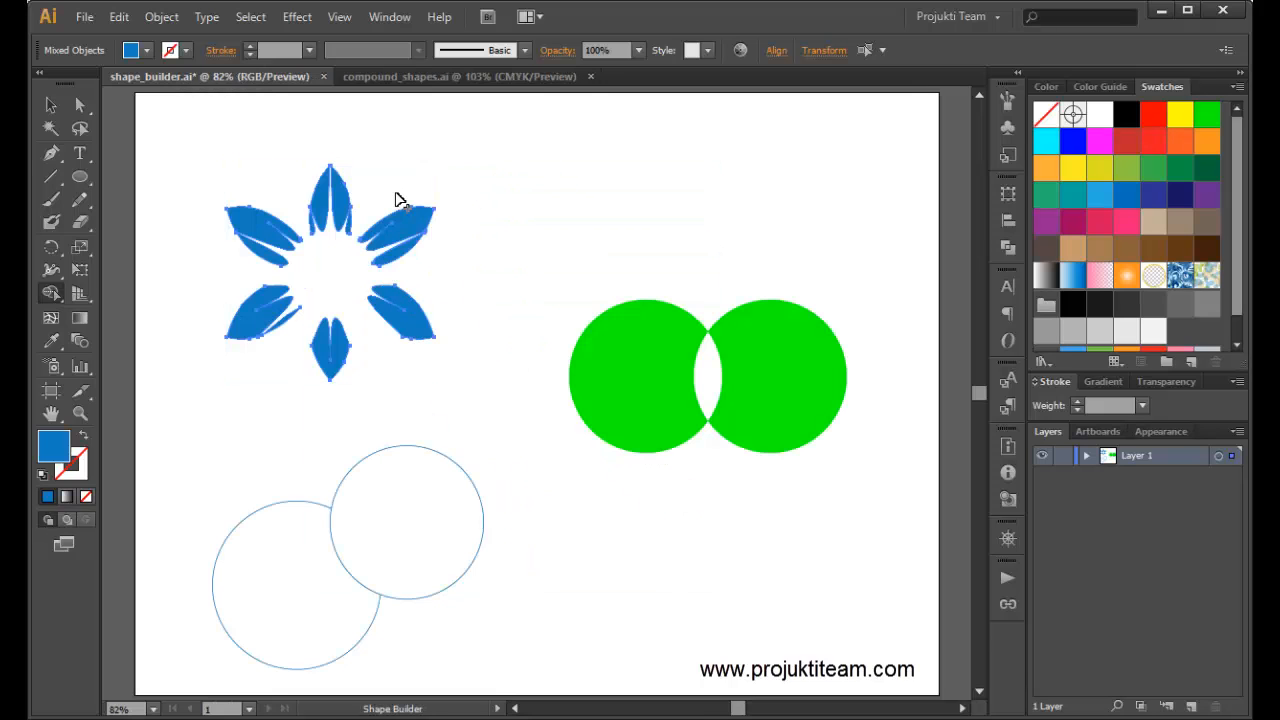